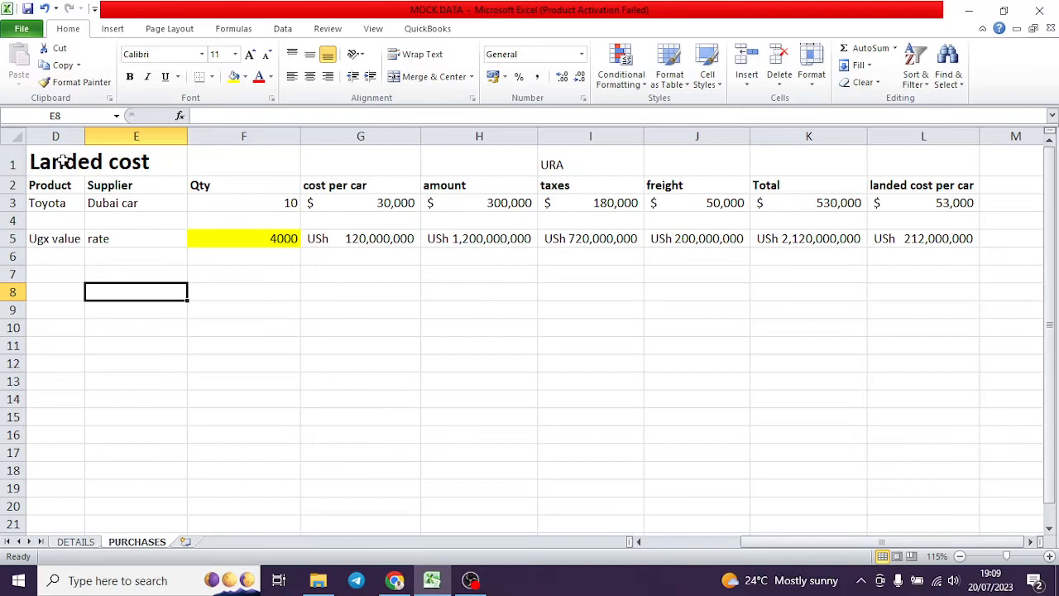
click(62, 162)
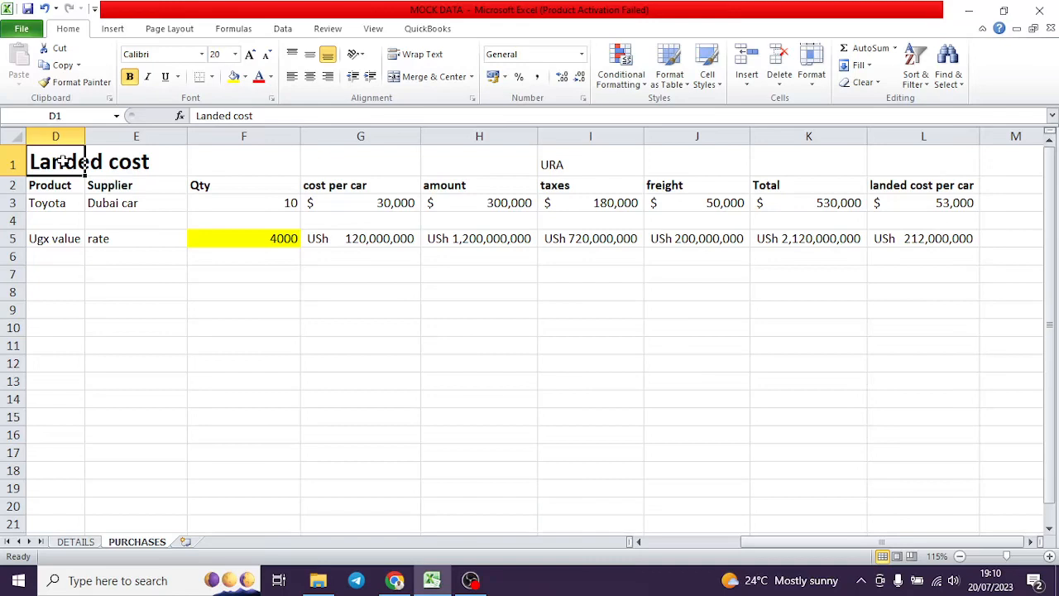
click(395, 580)
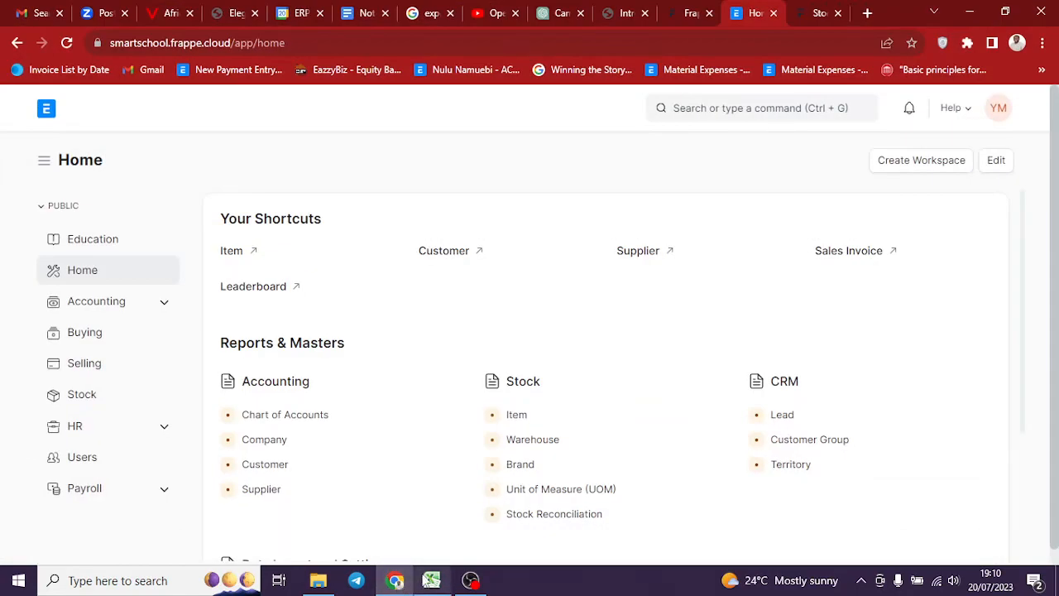
click(425, 581)
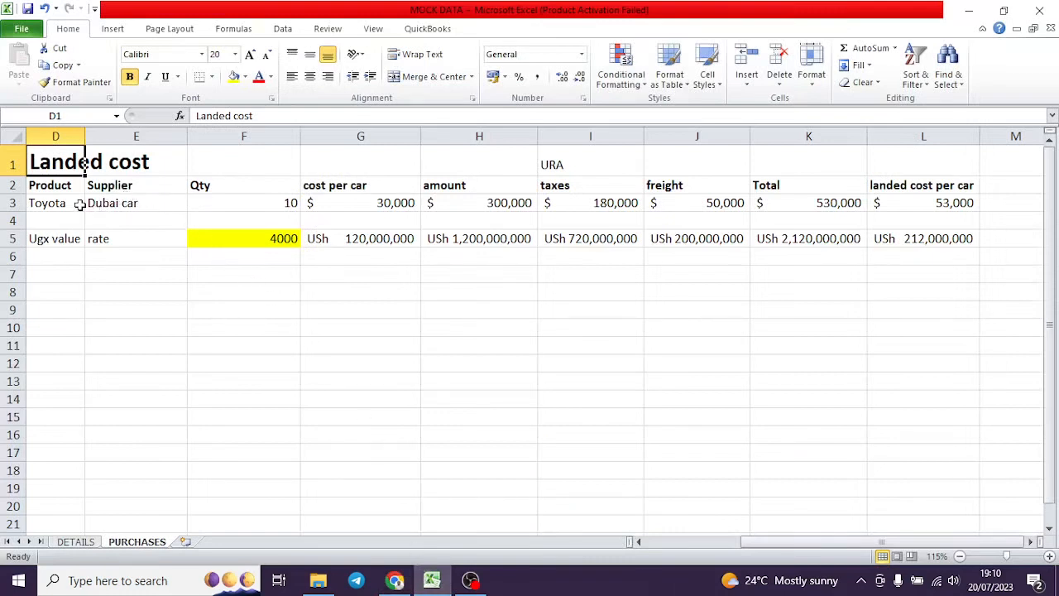
Examine the Toyota row's supplier, quantity, cost per car, amount formula, taxes and freight in the Landed cost table.
drag(74, 187, 151, 204)
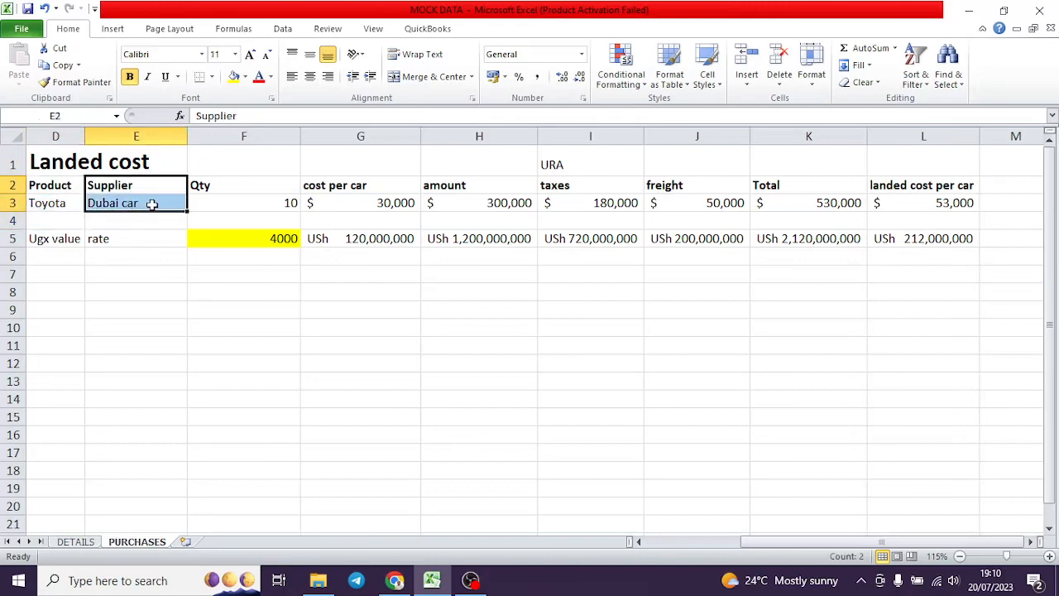
click(253, 200)
click(364, 197)
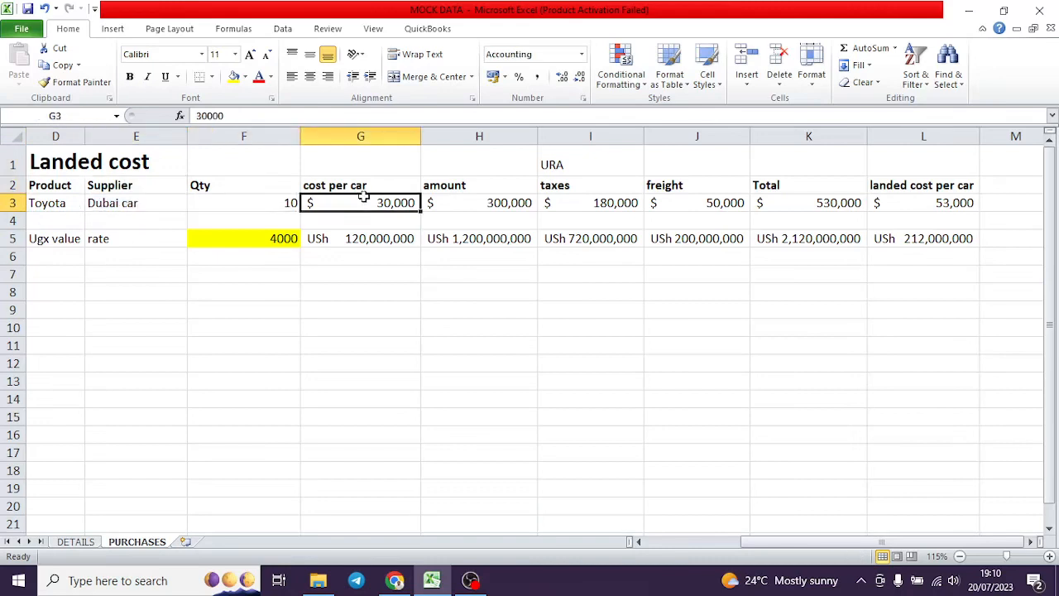
click(474, 200)
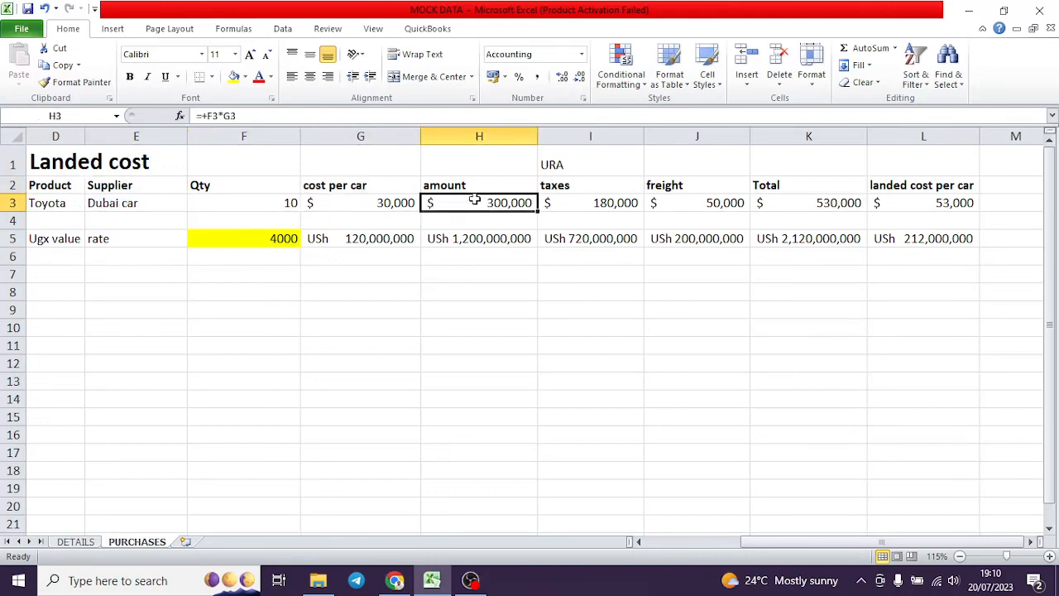
double_click(474, 200)
key(Escape)
drag(584, 184, 587, 204)
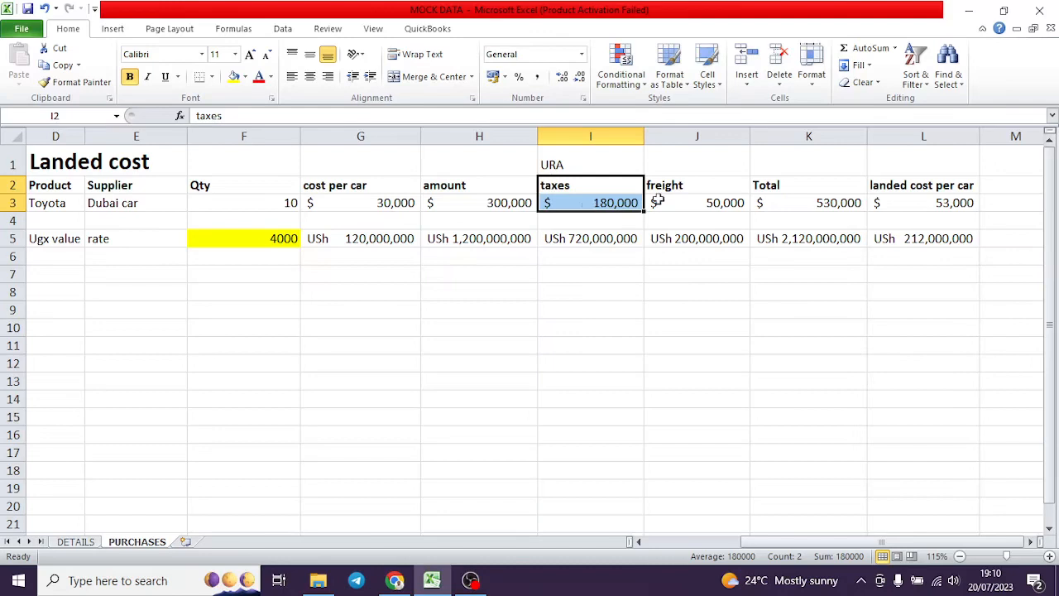
drag(701, 191, 701, 212)
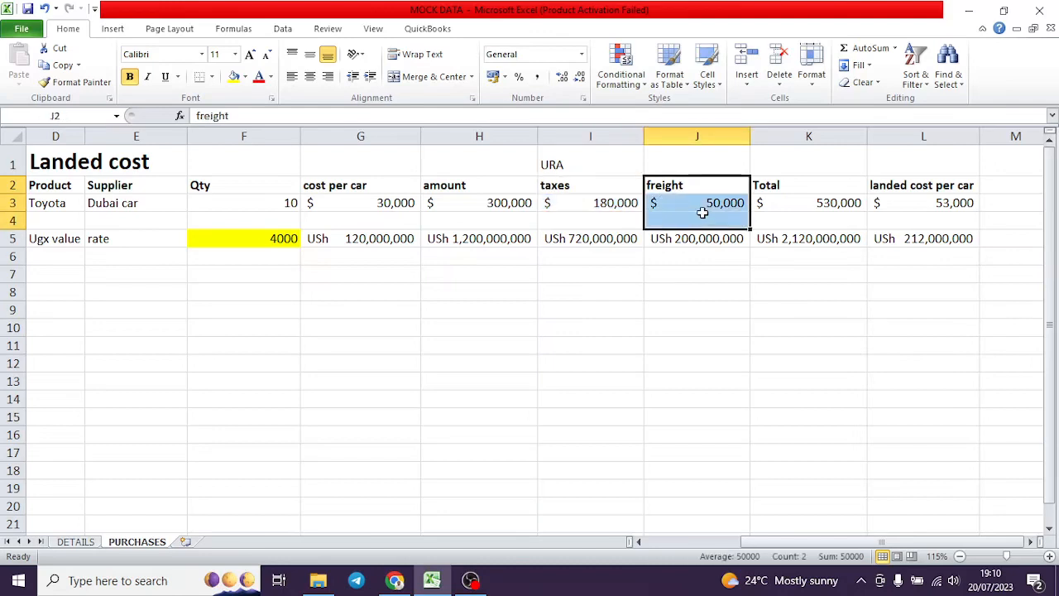
Inspect the formulas behind the Total and the landed cost per car in the Toyota row.
click(821, 207)
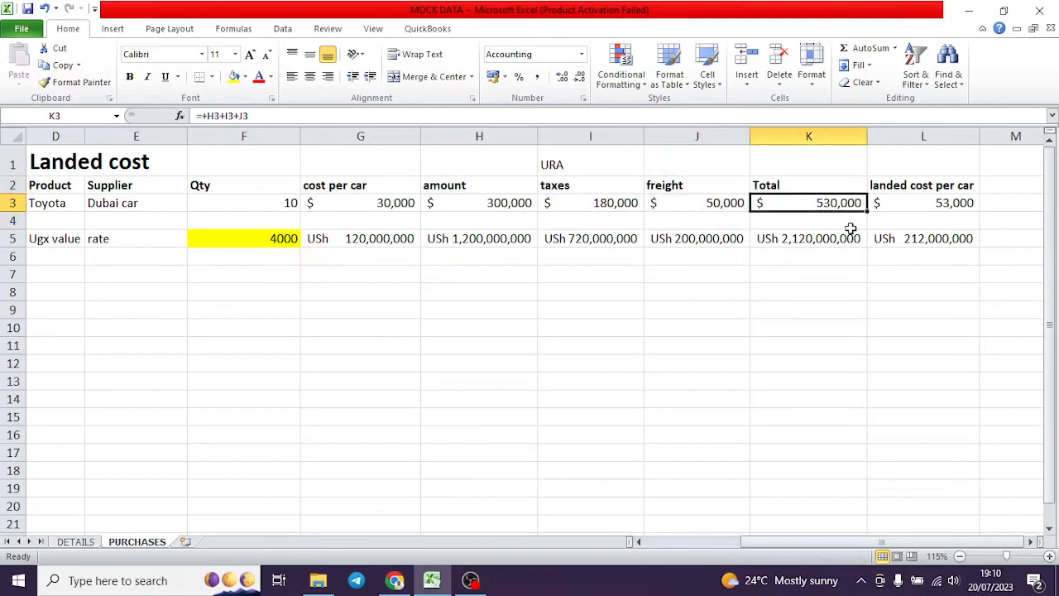
key(F2)
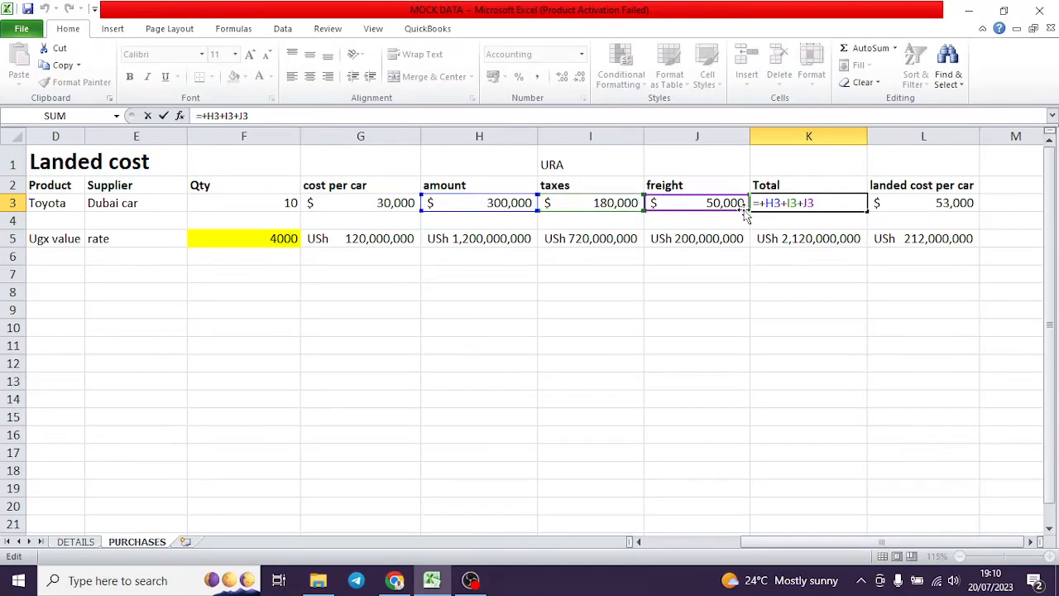
key(Escape)
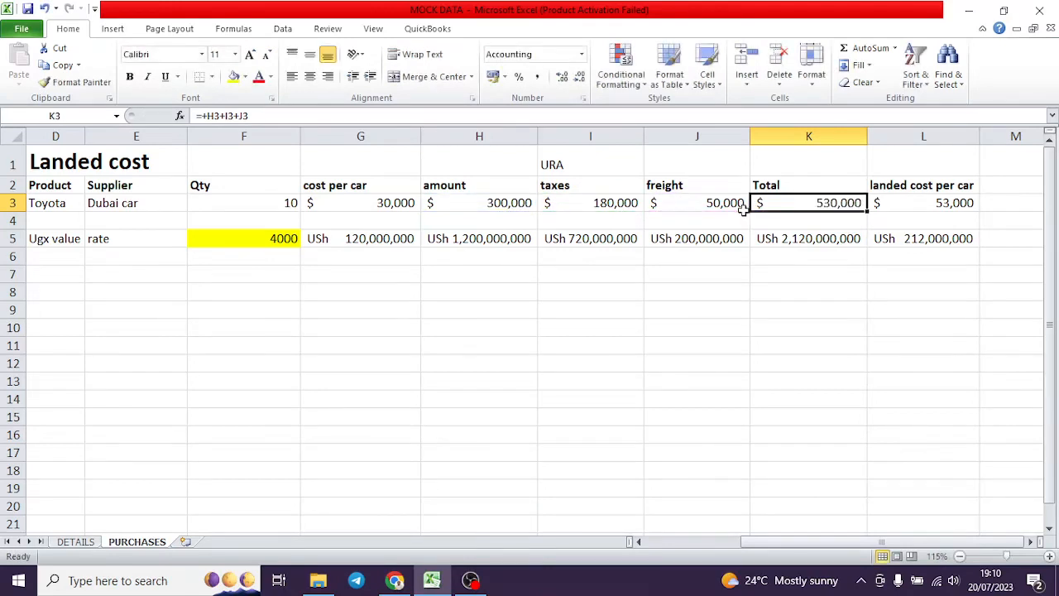
click(907, 198)
key(F2)
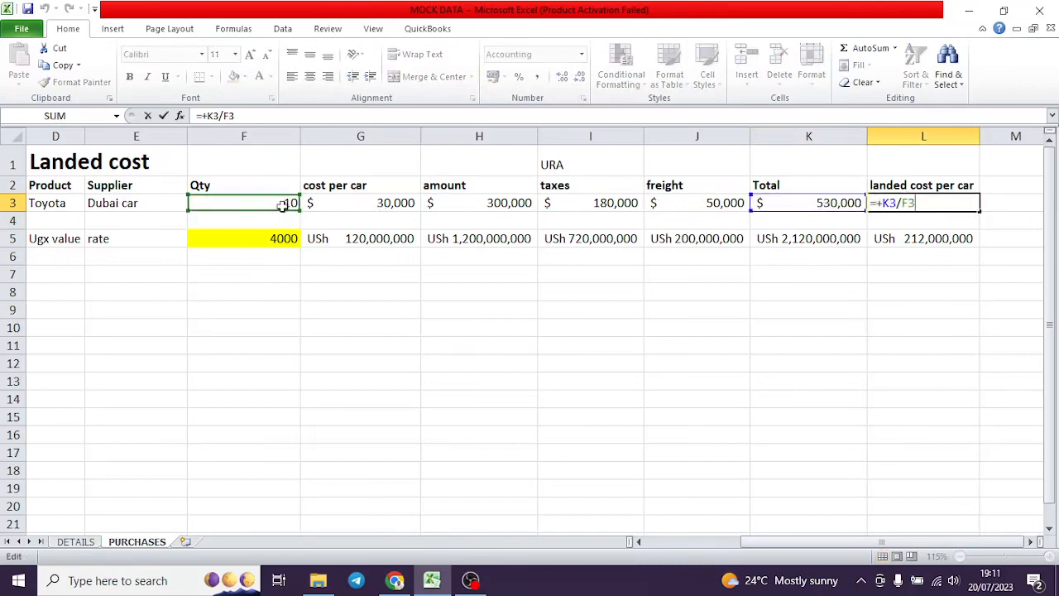
key(ctrl+Return)
click(907, 180)
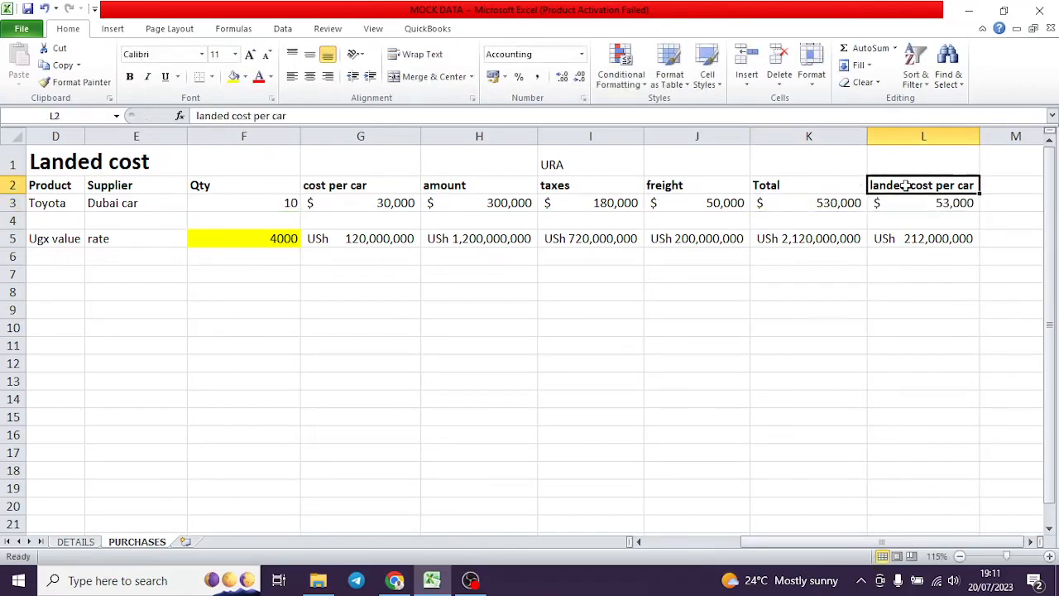
click(925, 202)
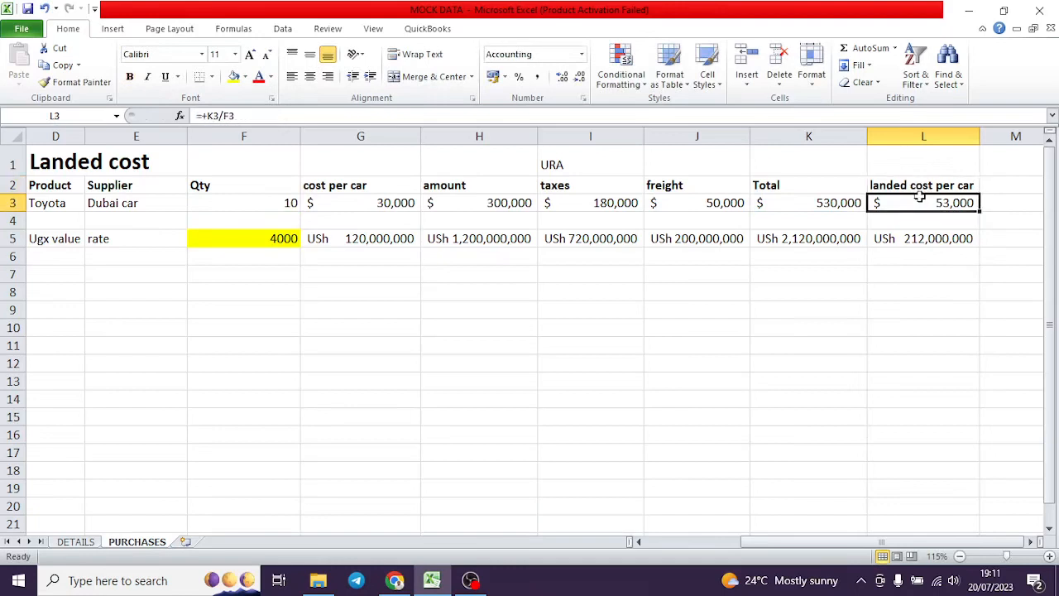
Compare the cost per car with the landed cost per car, in both dollars and Ugx value.
click(380, 207)
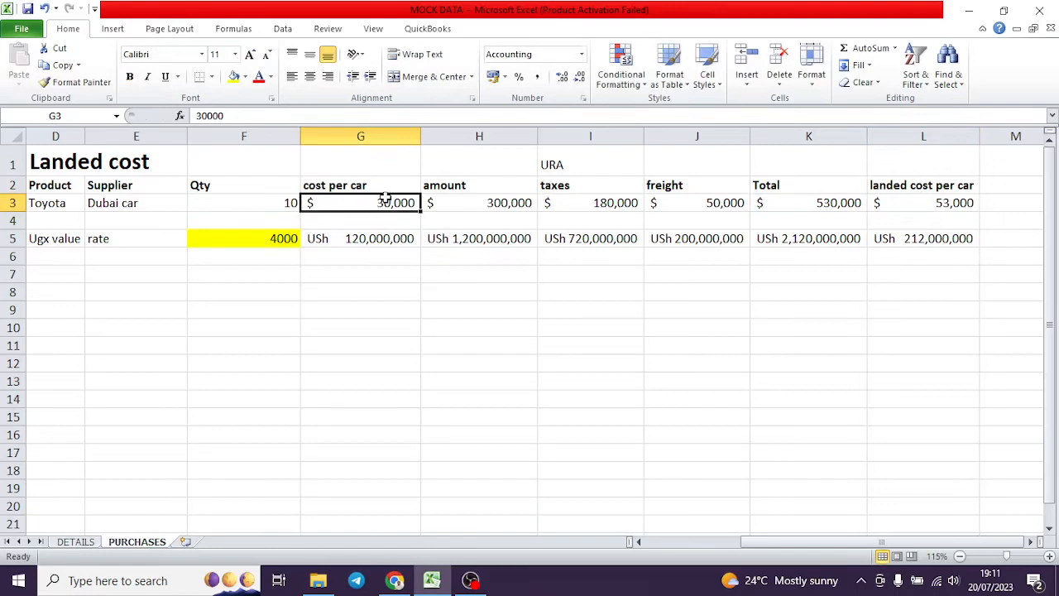
drag(908, 185, 913, 247)
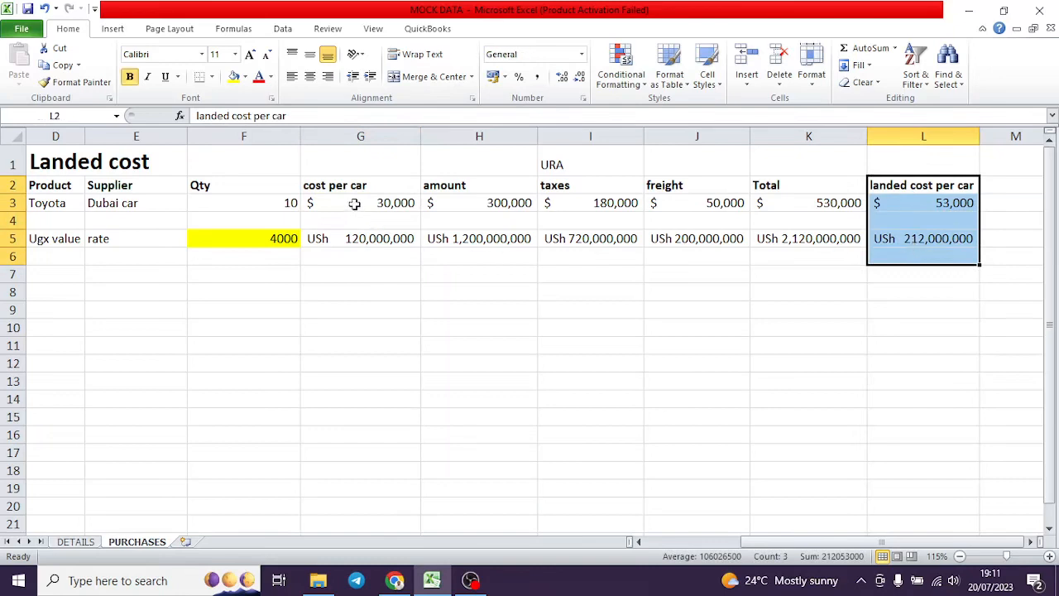
drag(351, 204, 358, 257)
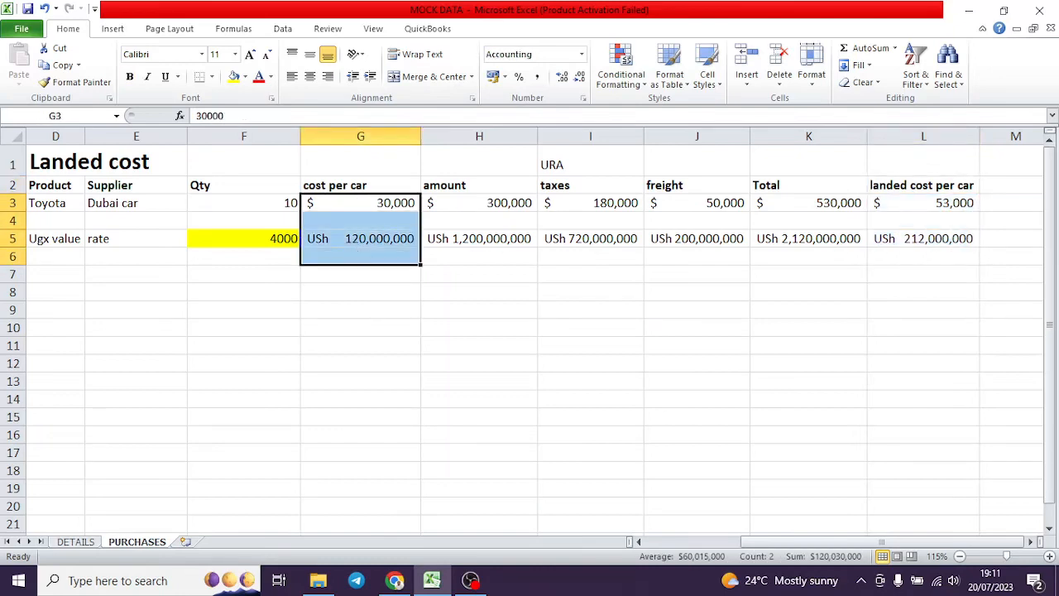
Switch to ERPNext in the browser, search for "purcha inv" and open the Purchase Invoice list.
click(394, 580)
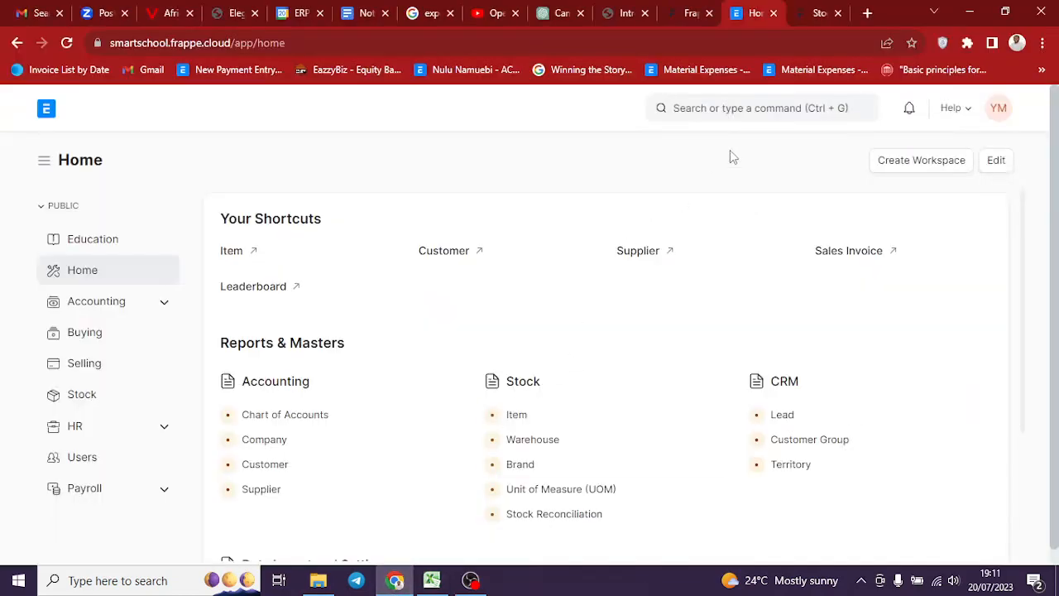
click(739, 109)
text(pur)
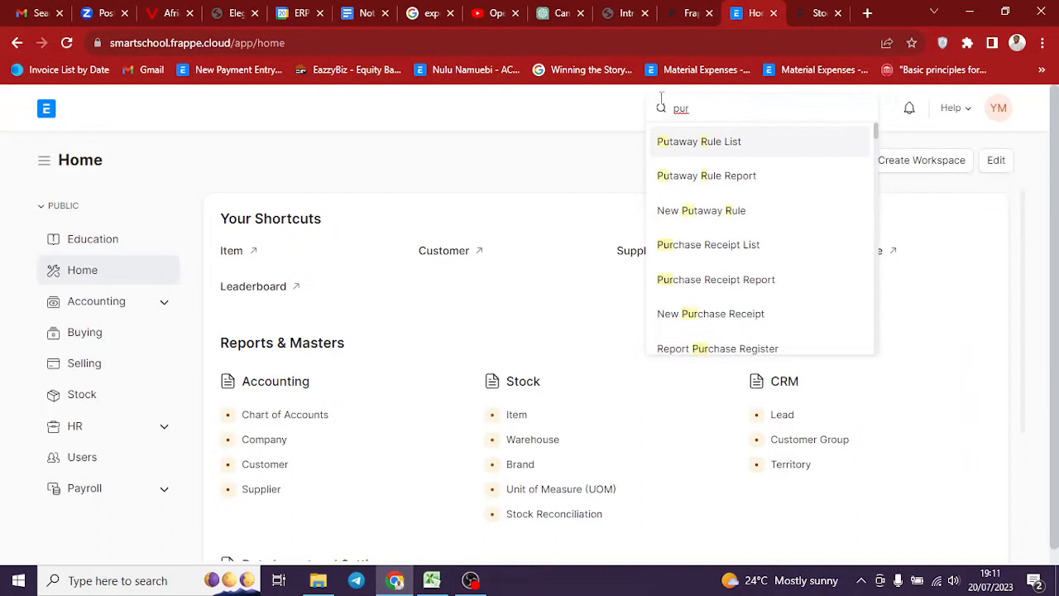
text(cha inv)
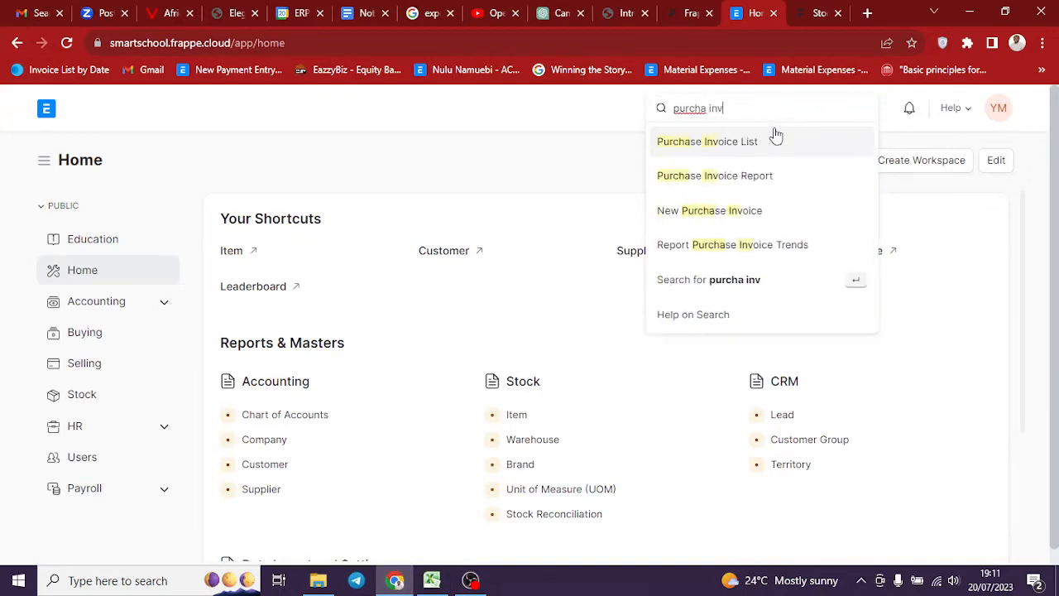
click(749, 148)
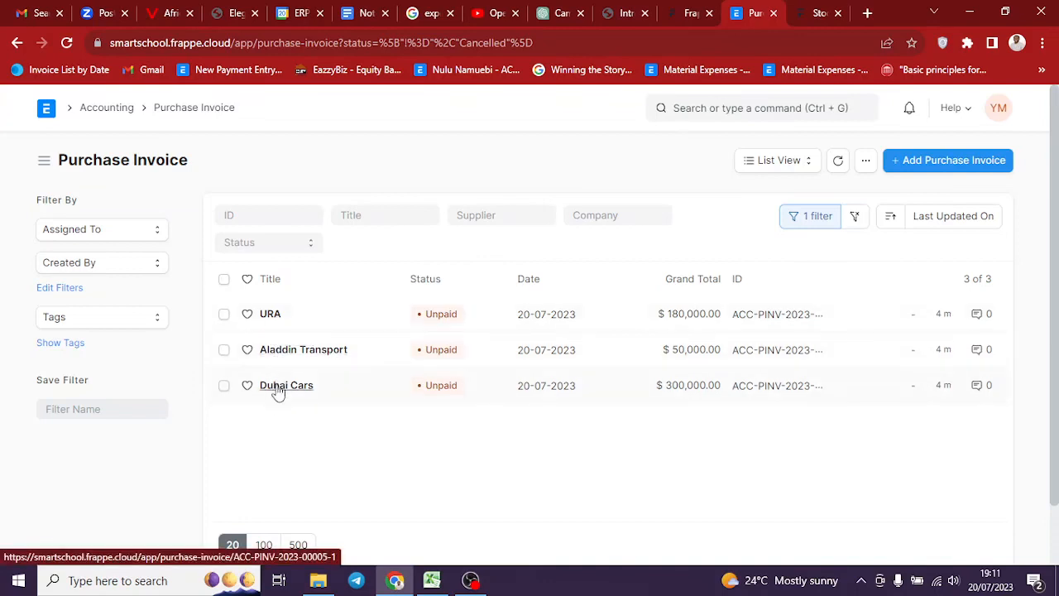
Open the URA purchase invoice and check its currency and exchange rate against the rate in the Excel sheet.
click(272, 317)
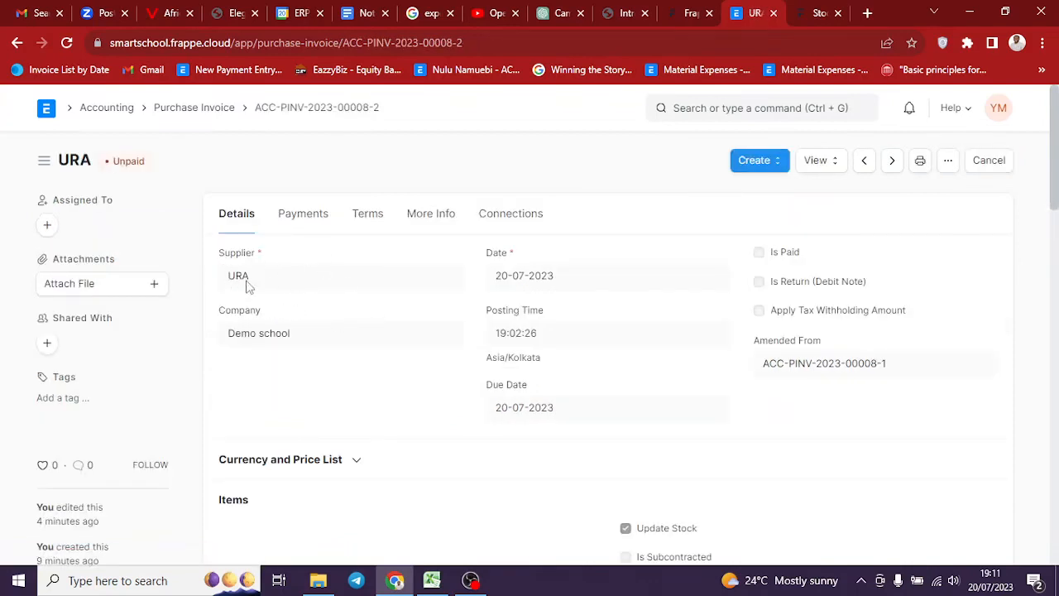
scroll(311, 275, down, 3)
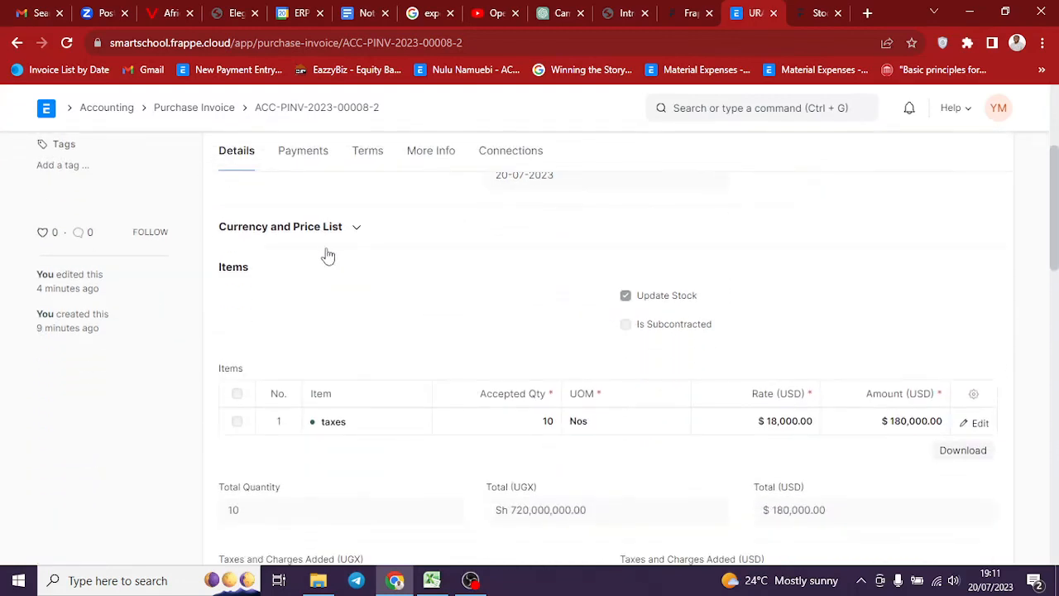
click(355, 227)
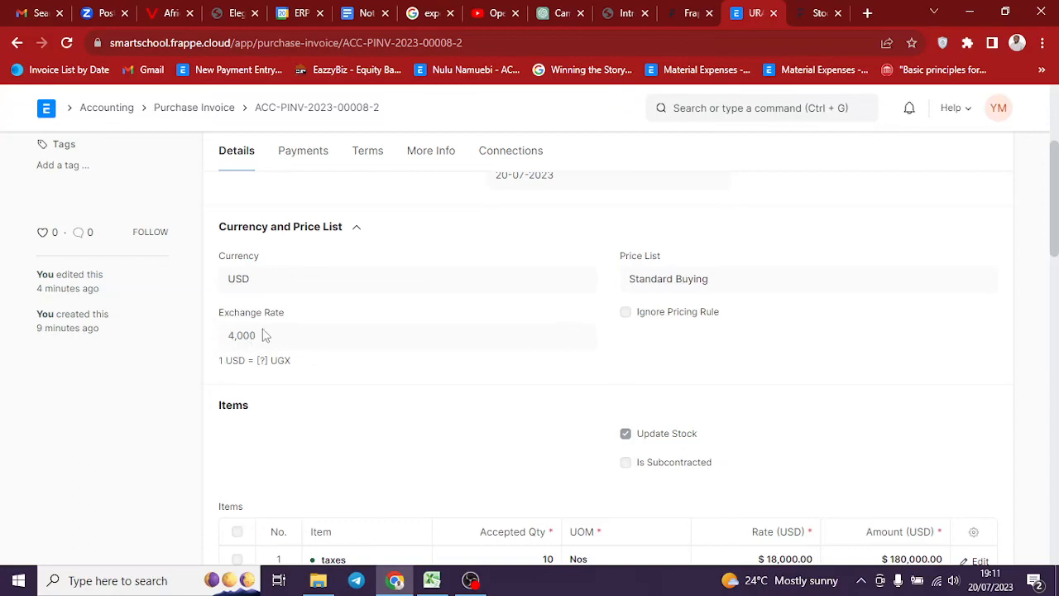
click(431, 580)
click(243, 237)
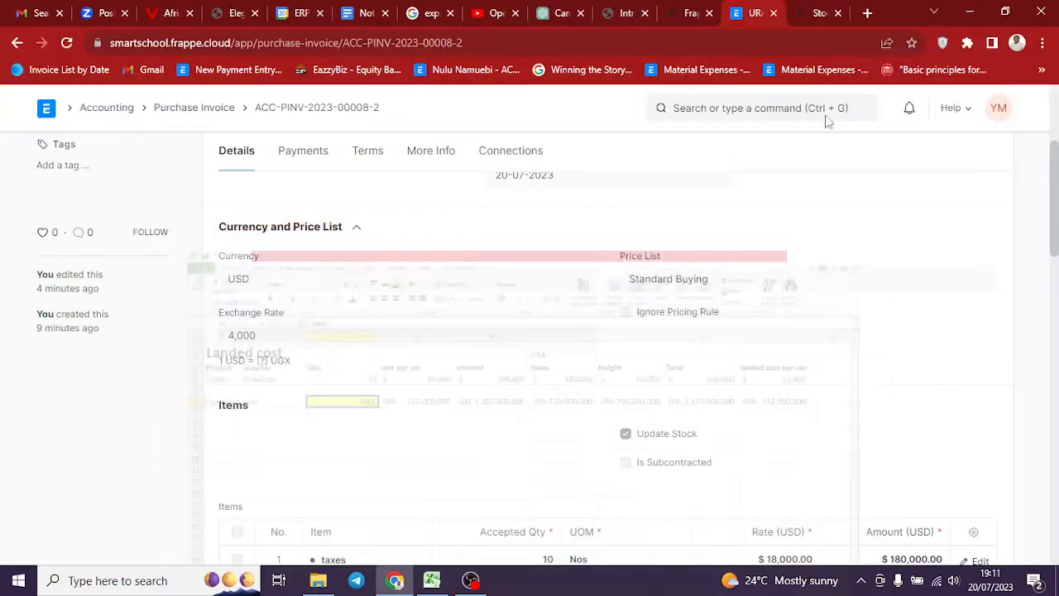
click(972, 8)
Review the URA invoice's taxes item and totals, and compare them with the taxes column in the Excel sheet.
scroll(476, 331, down, 1)
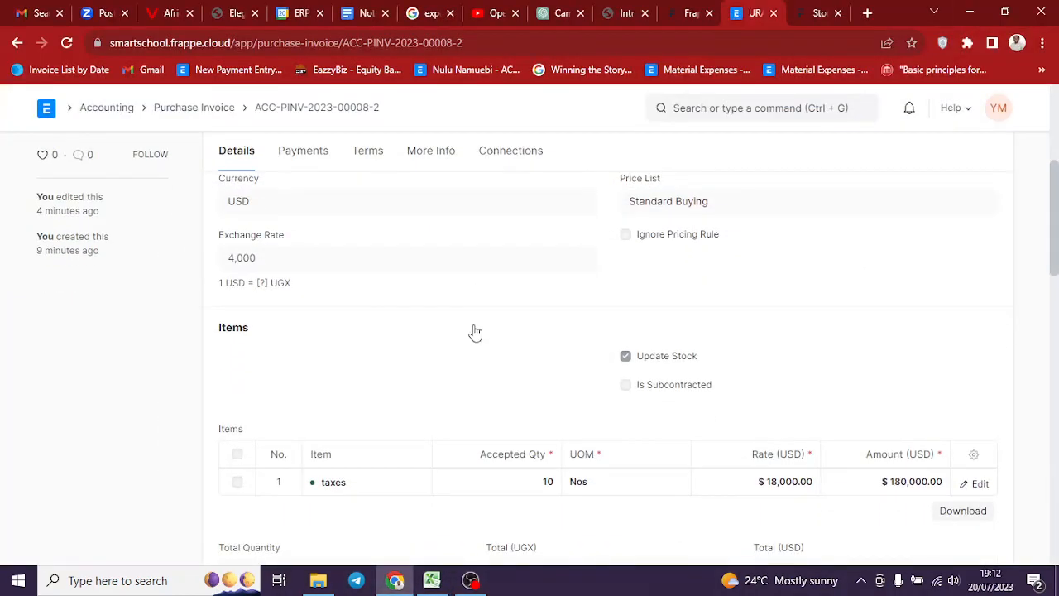
scroll(476, 333, down, 1)
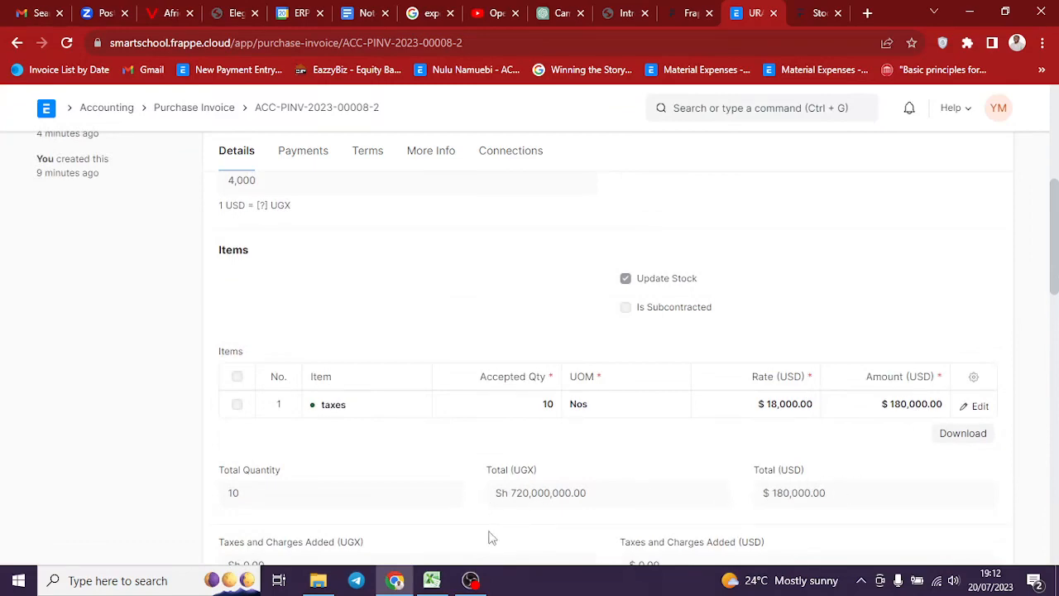
click(432, 580)
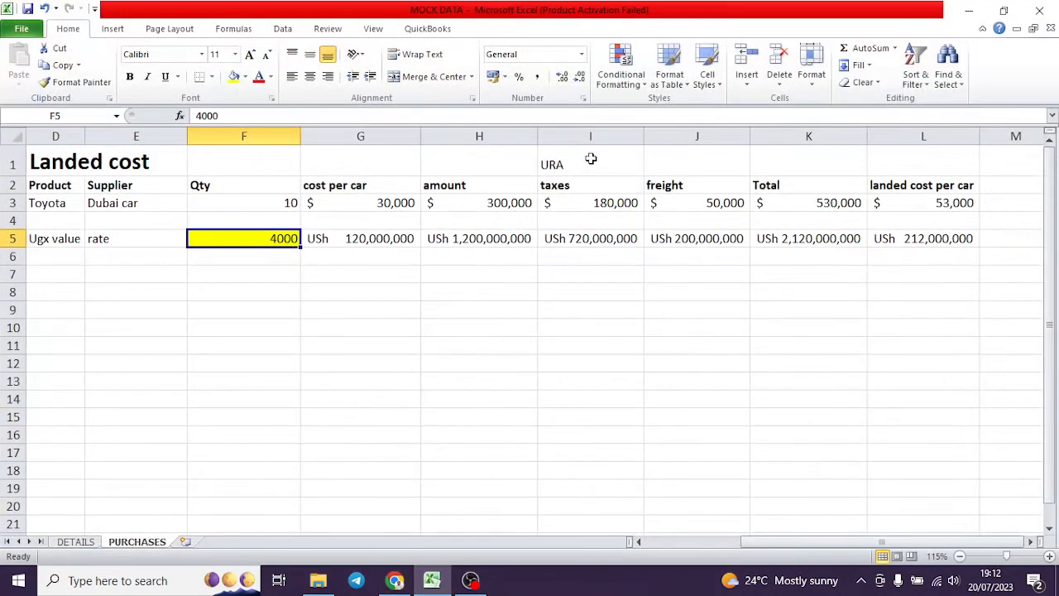
drag(588, 159, 597, 257)
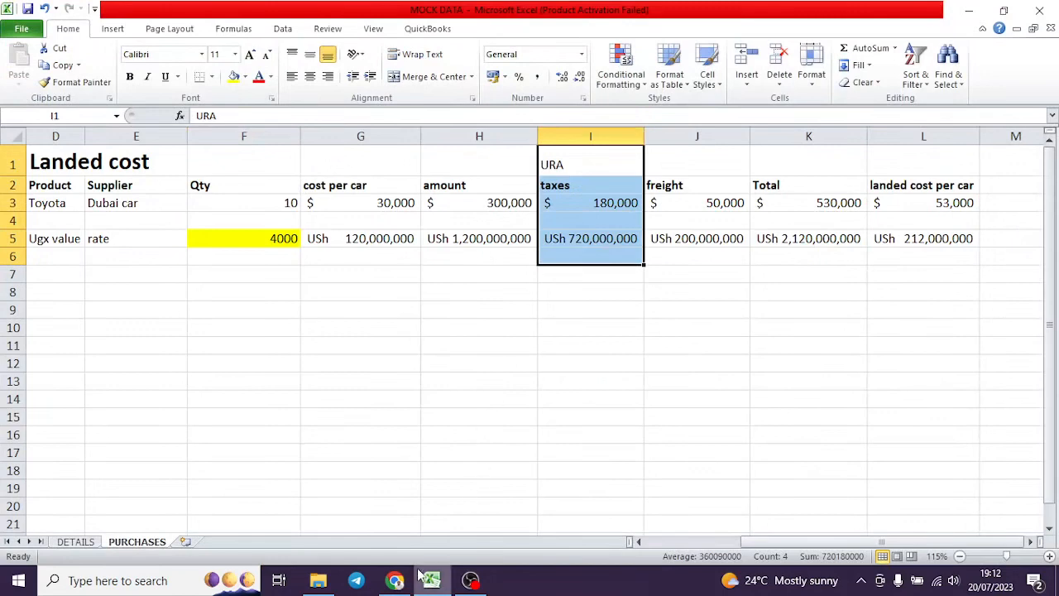
Switch to ERPNext, open the Aladdin Transport purchase invoice, and compare its freight item and totals with the freight column in the Excel sheet.
click(395, 580)
scroll(703, 285, up, 5)
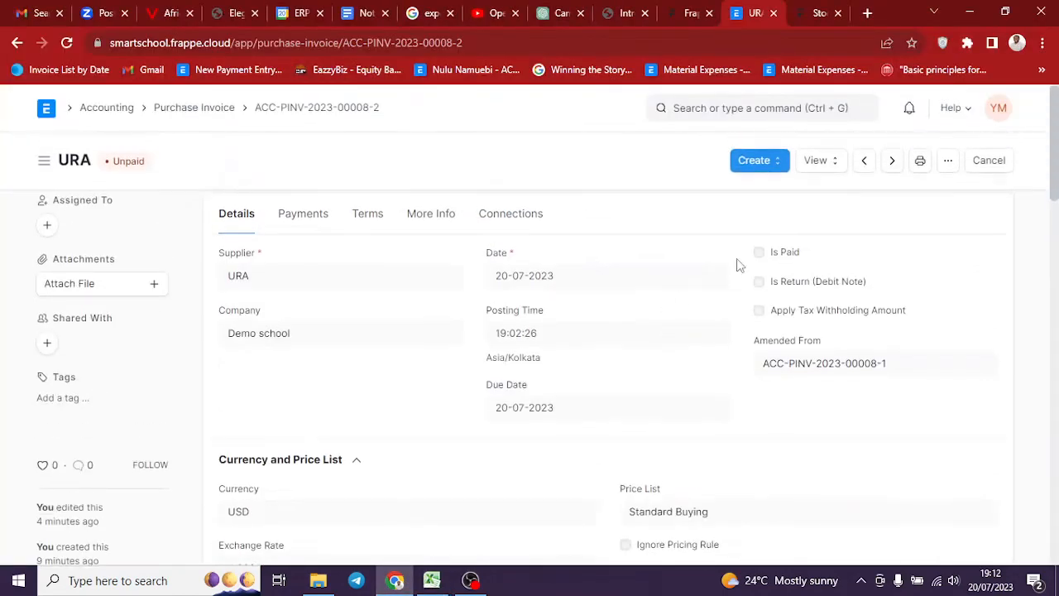
click(892, 161)
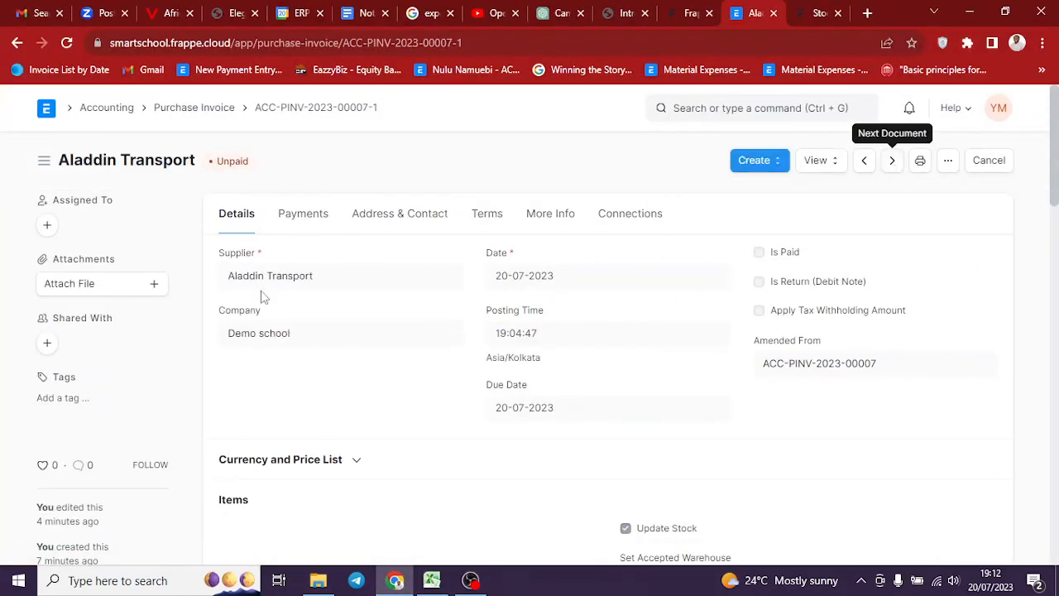
scroll(335, 290, down, 5)
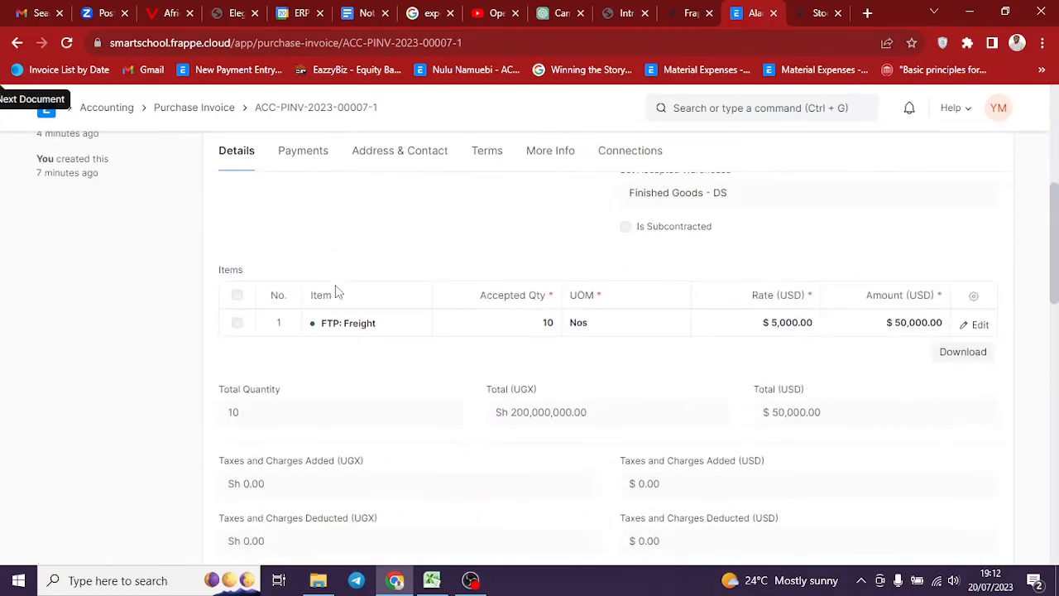
scroll(335, 290, up, 2)
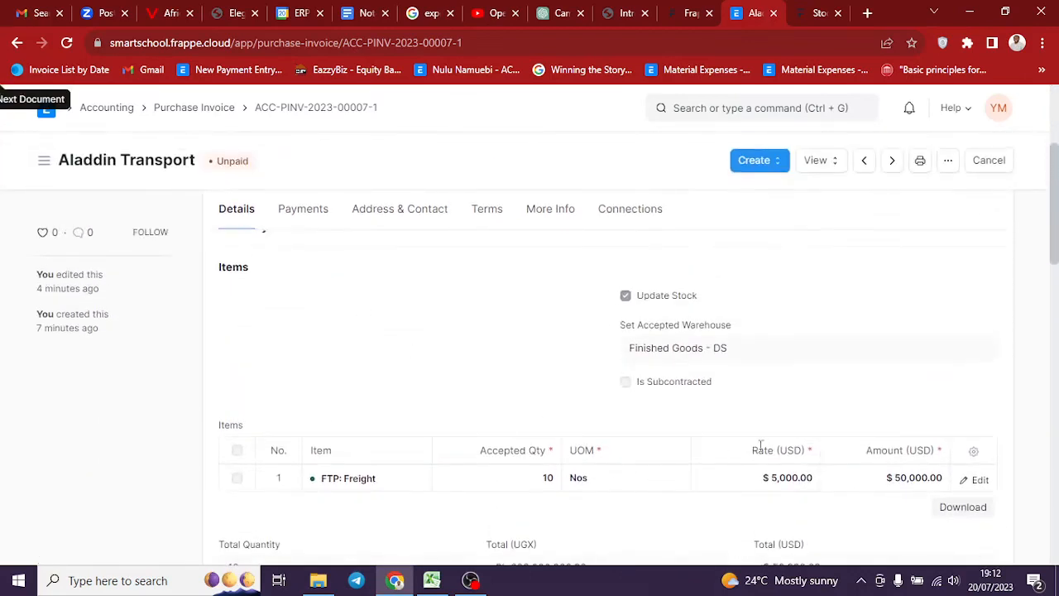
scroll(759, 447, down, 1)
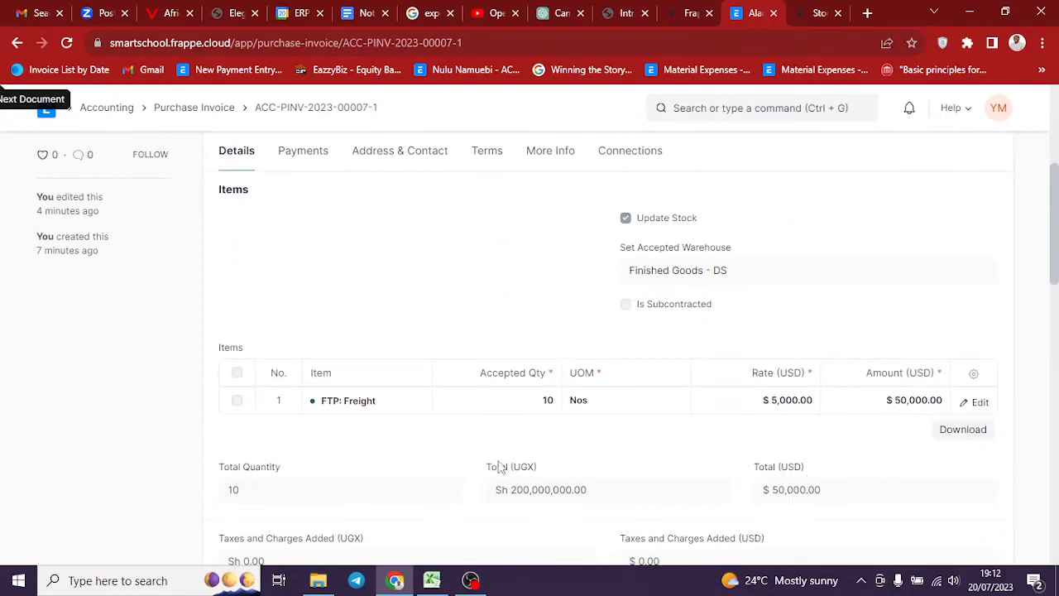
click(431, 580)
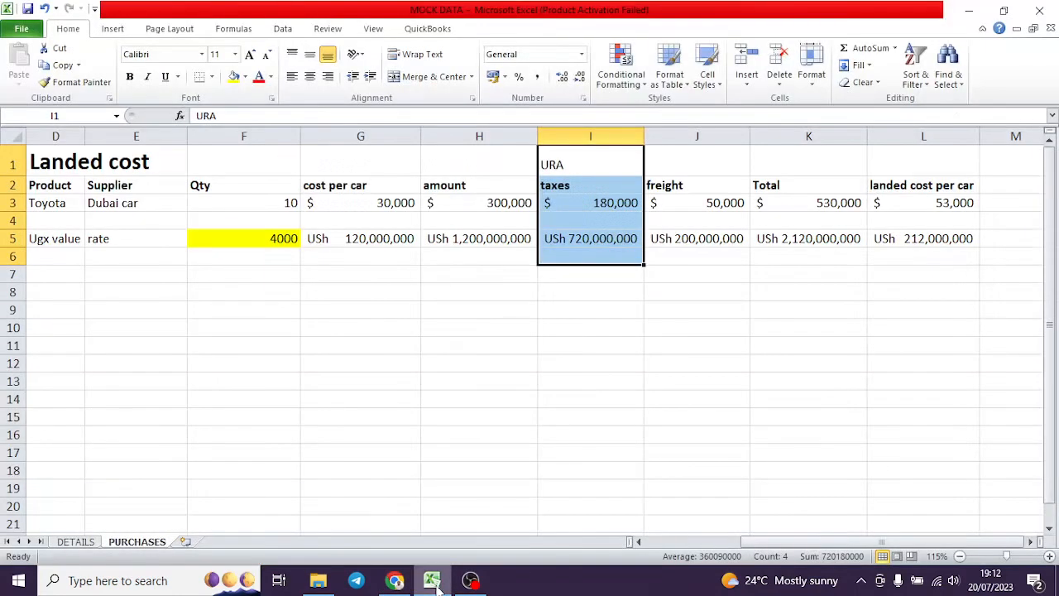
drag(687, 185, 695, 253)
Return to ERPNext, open the Dubai Cars purchase invoice and review its cars item, quantity, rate and totals.
click(394, 580)
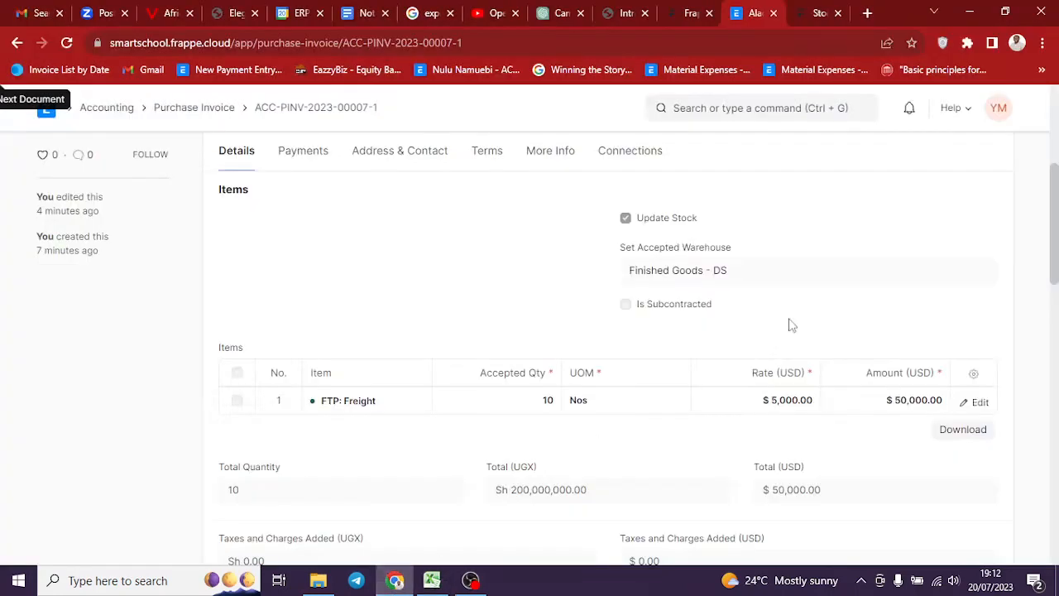
scroll(790, 325, up, 5)
click(893, 161)
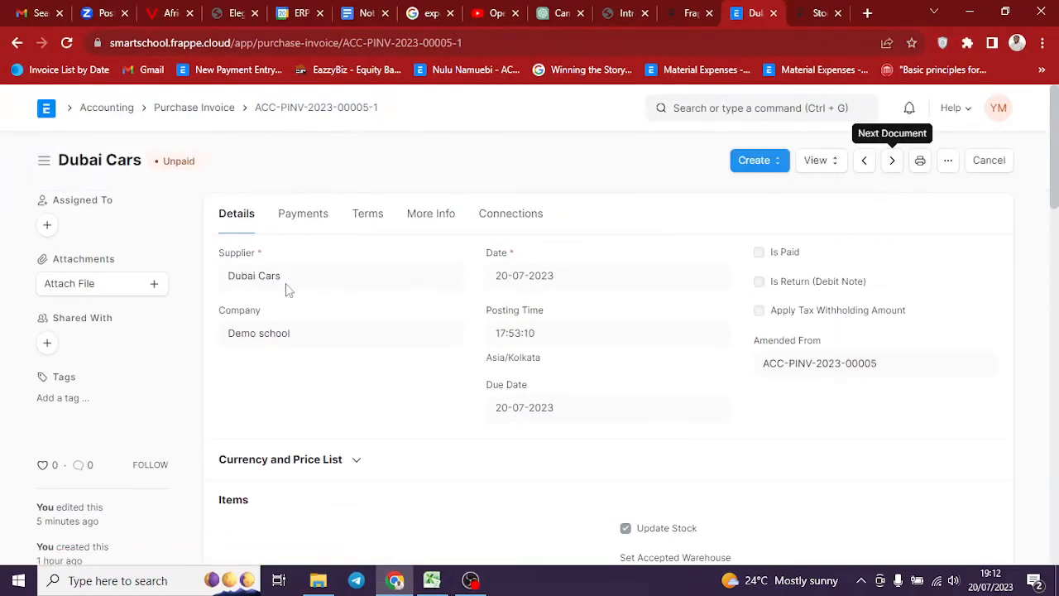
scroll(307, 300, down, 3)
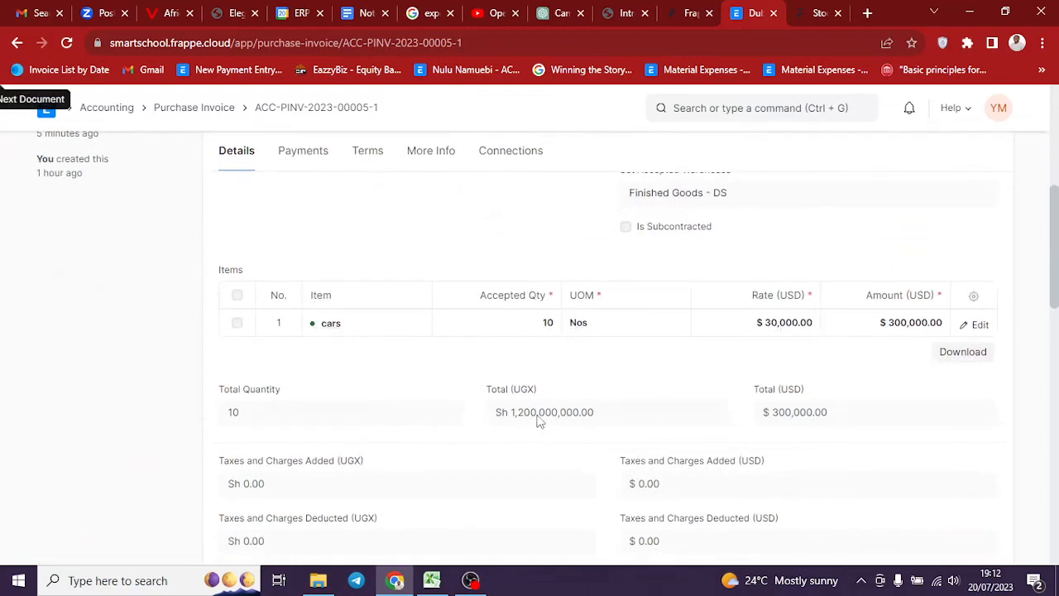
scroll(548, 425, up, 5)
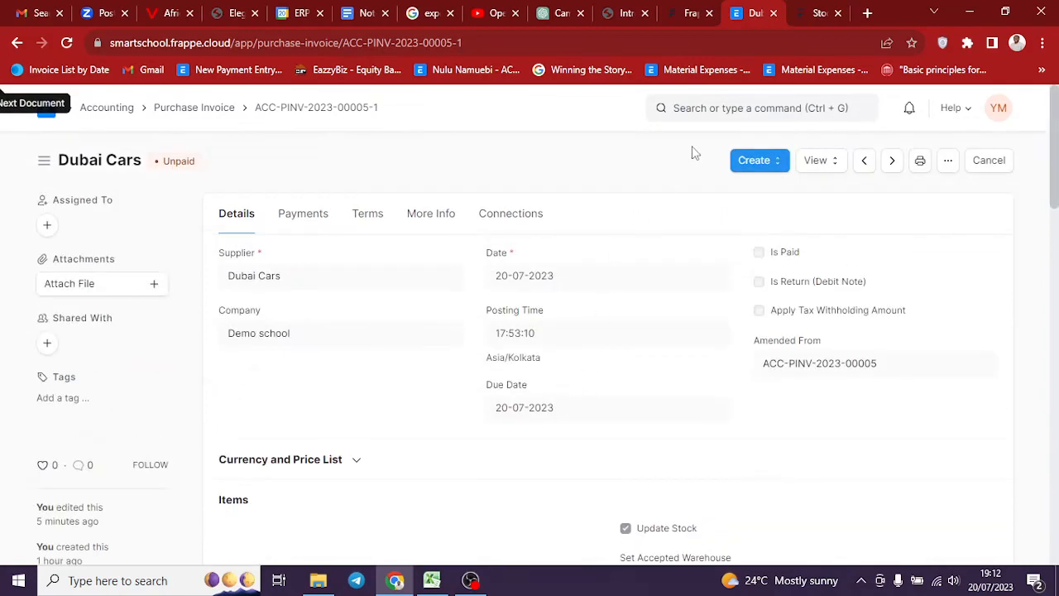
Search ERPNext for "stoc led", open the Stock Ledger report and refresh it.
click(720, 101)
text(stoc)
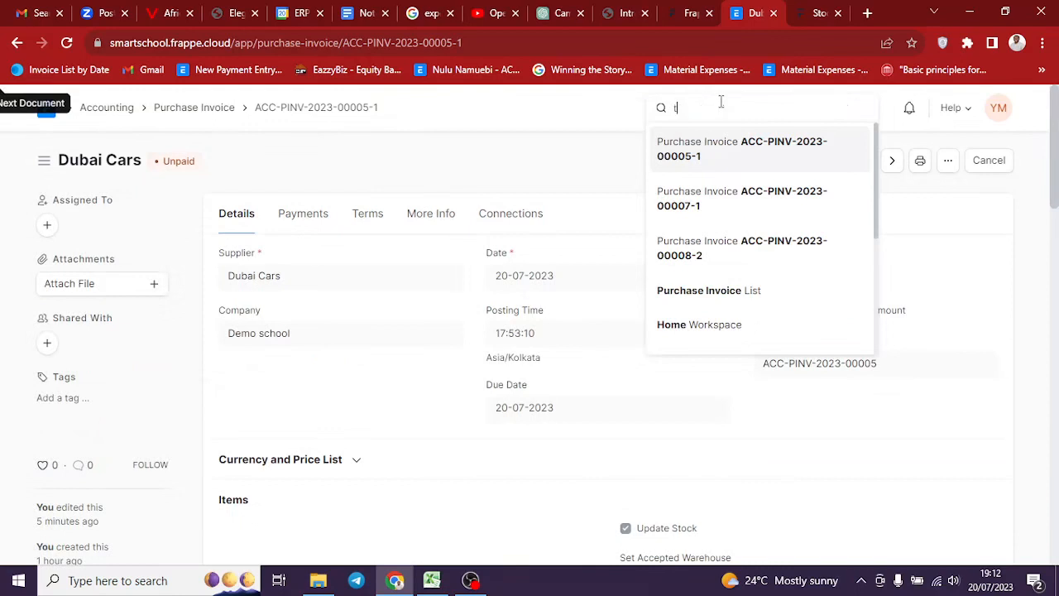
key(BackSpace)
key(BackSpace)
text(oc led)
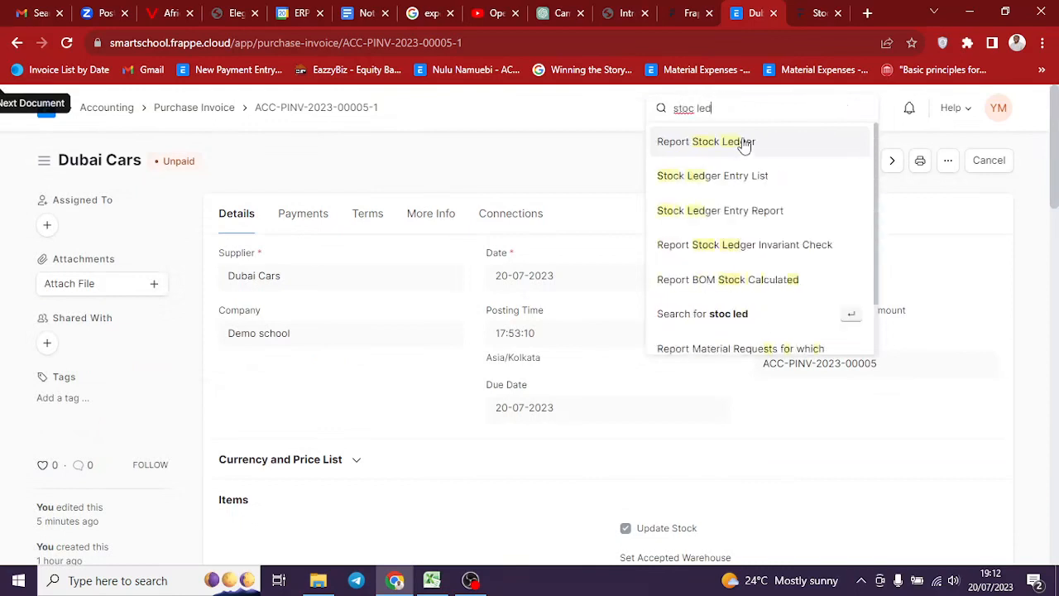
click(745, 144)
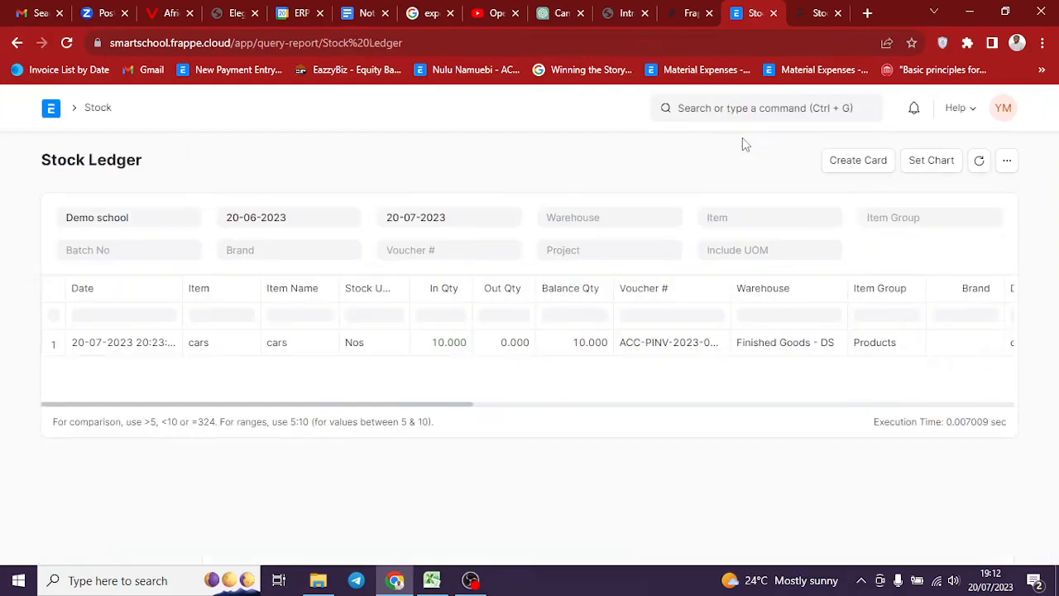
click(979, 161)
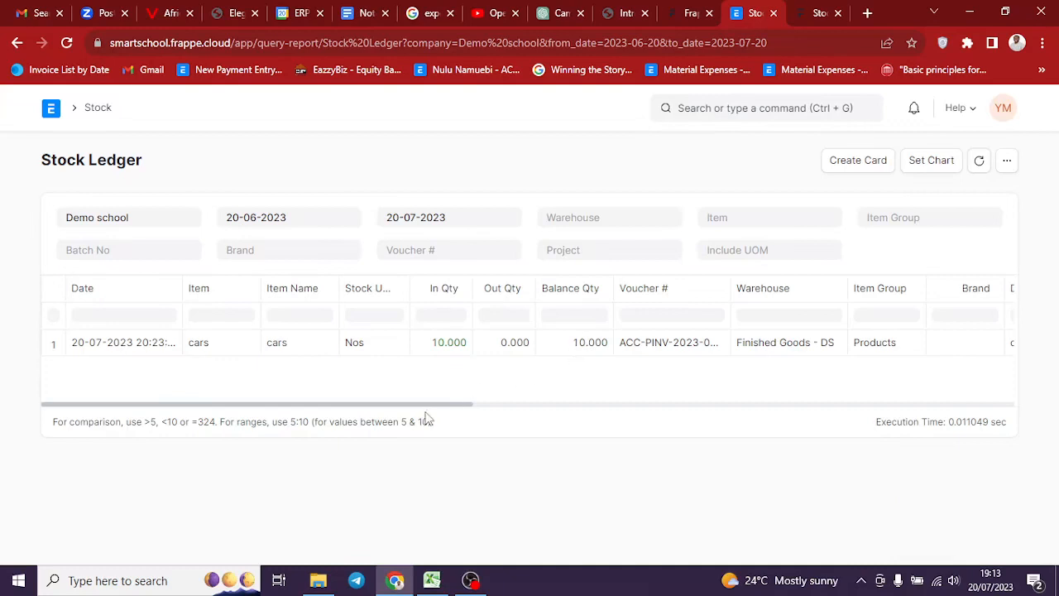
Check the cars' valuation rate and balance value in the Stock Ledger against the amount, taxes and freight columns in the Excel sheet.
drag(425, 411, 790, 430)
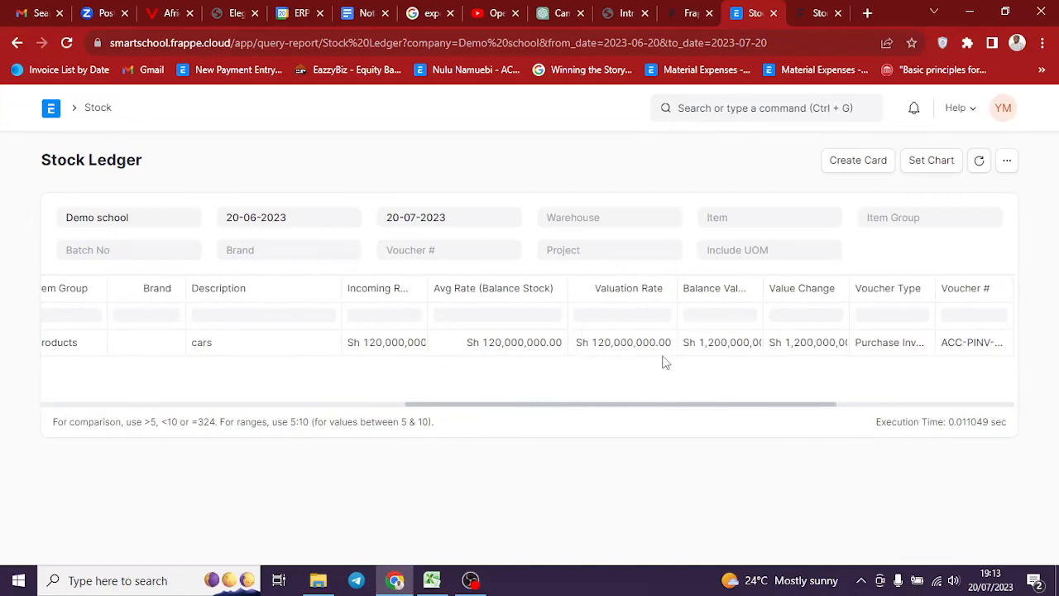
click(431, 580)
click(474, 164)
drag(465, 231, 452, 291)
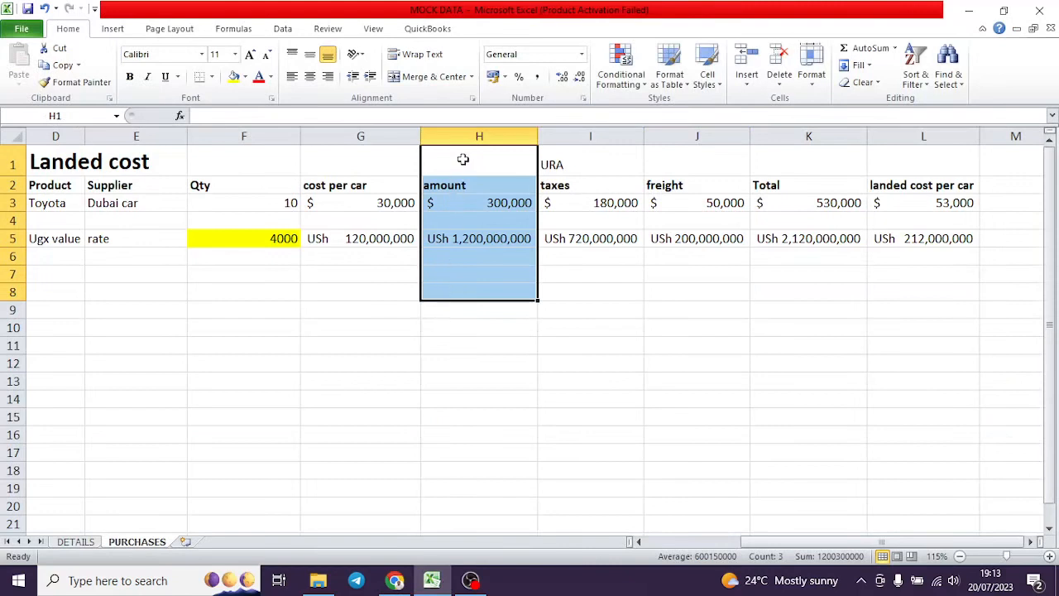
drag(463, 161, 709, 288)
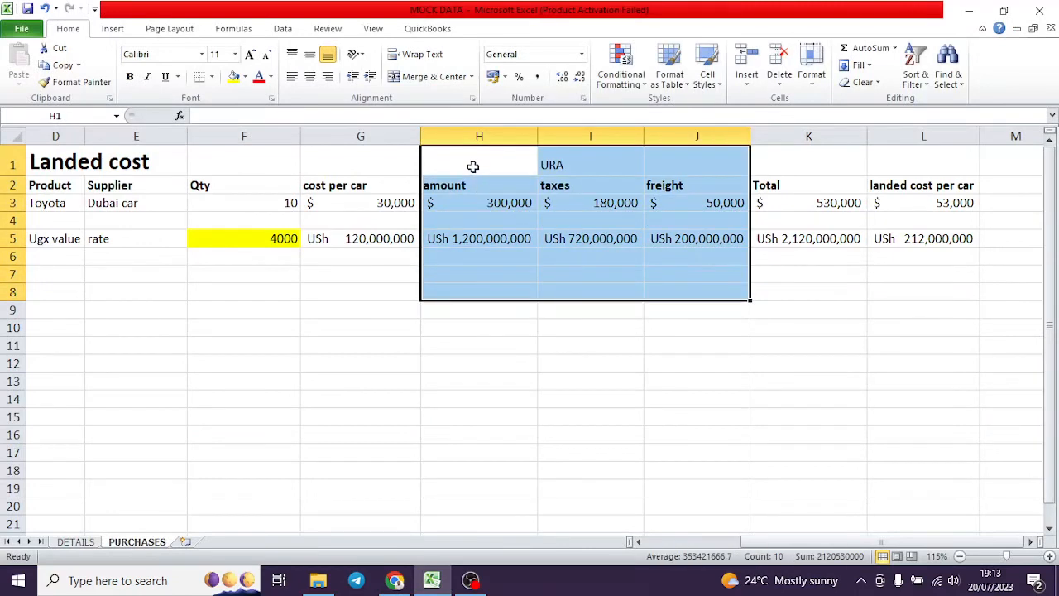
drag(470, 156, 473, 307)
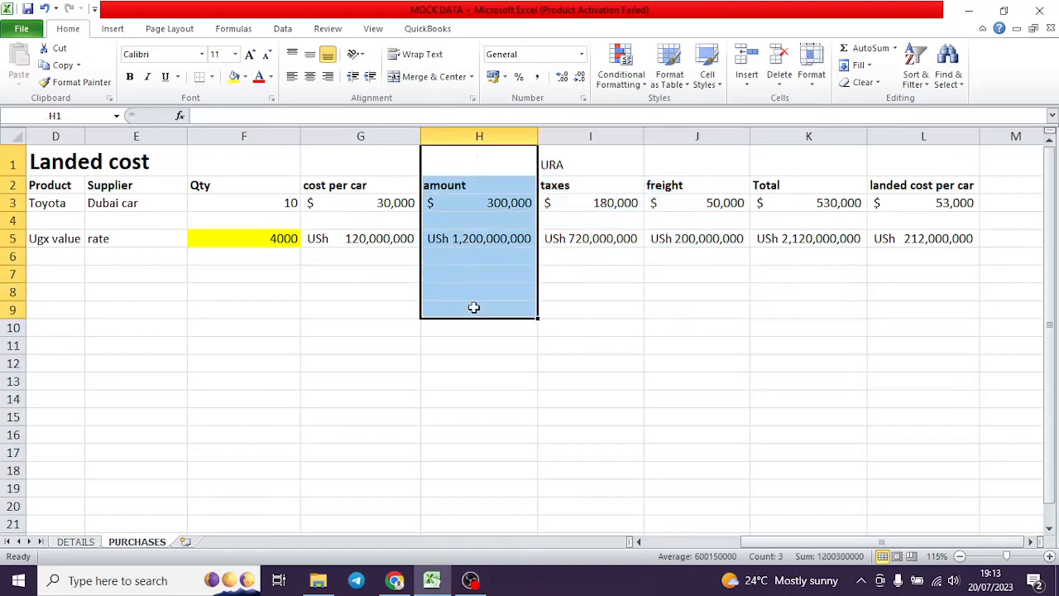
Switch back to ERPNext and remove the Description and Brand columns from the Stock Ledger report.
click(396, 581)
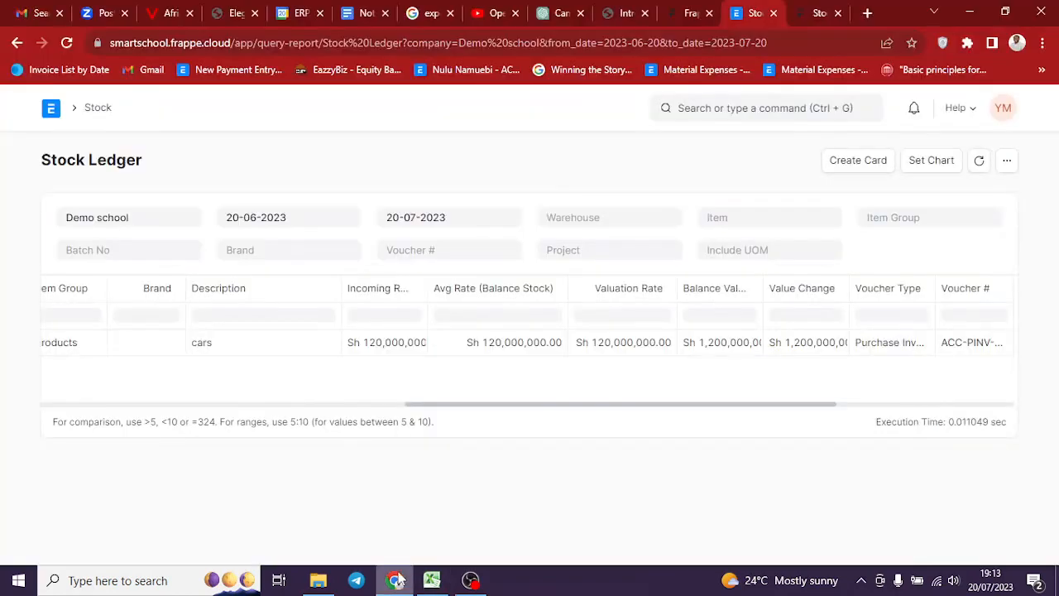
drag(442, 411, 350, 413)
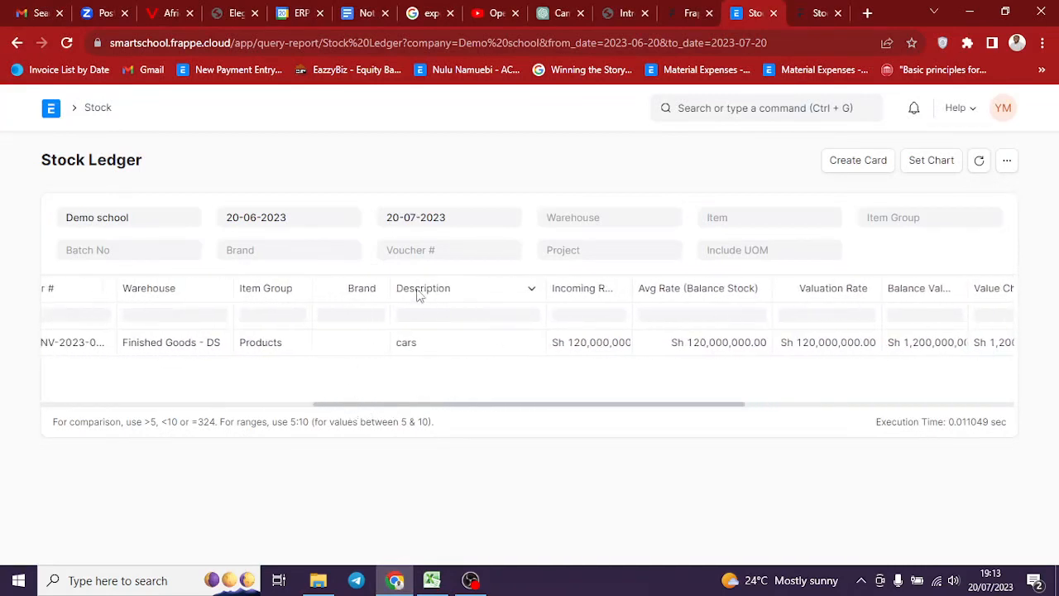
click(531, 289)
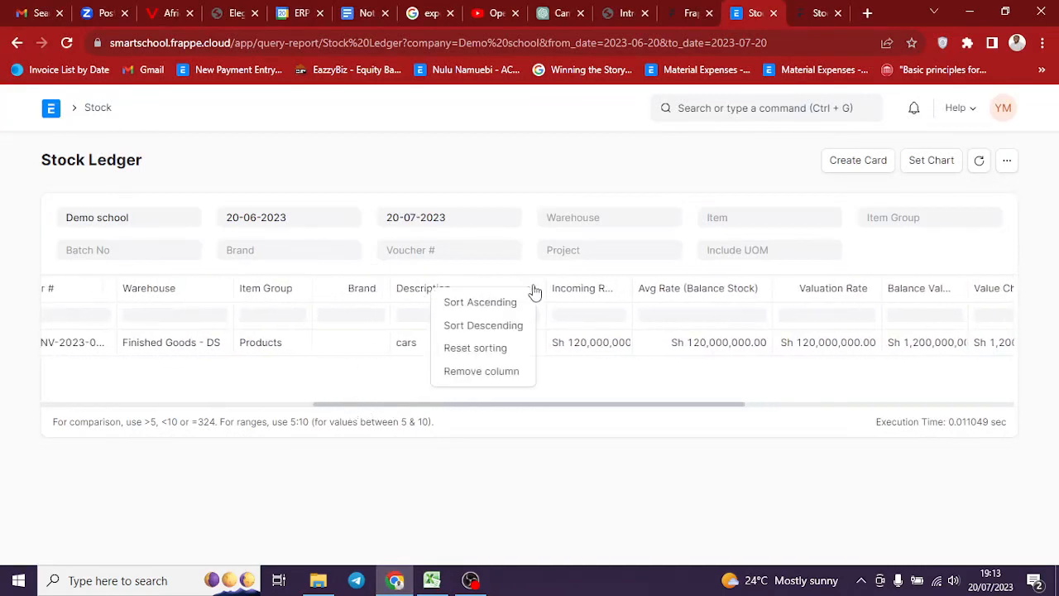
click(483, 371)
click(377, 288)
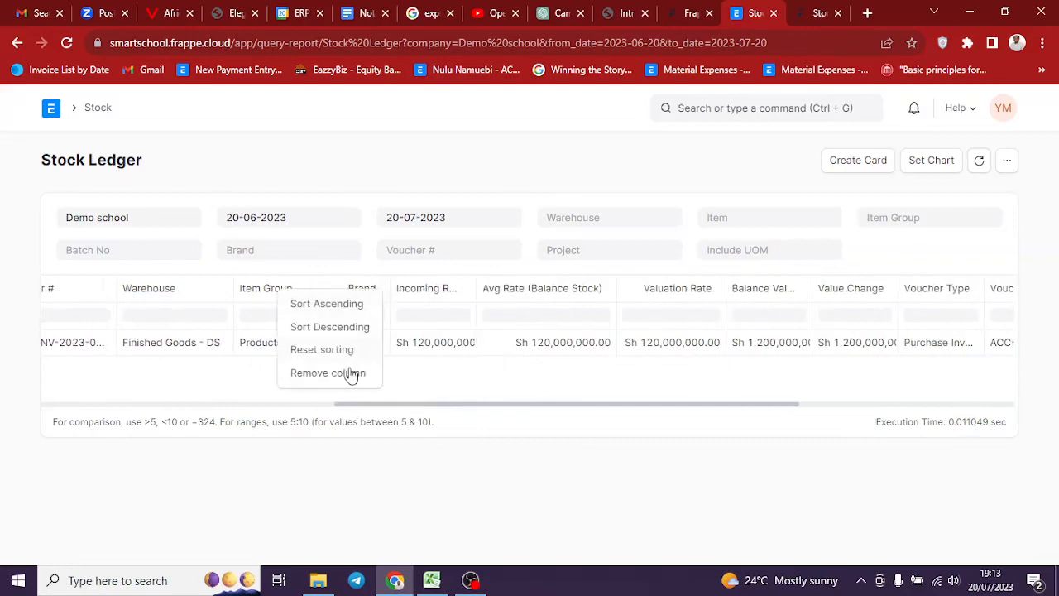
click(345, 379)
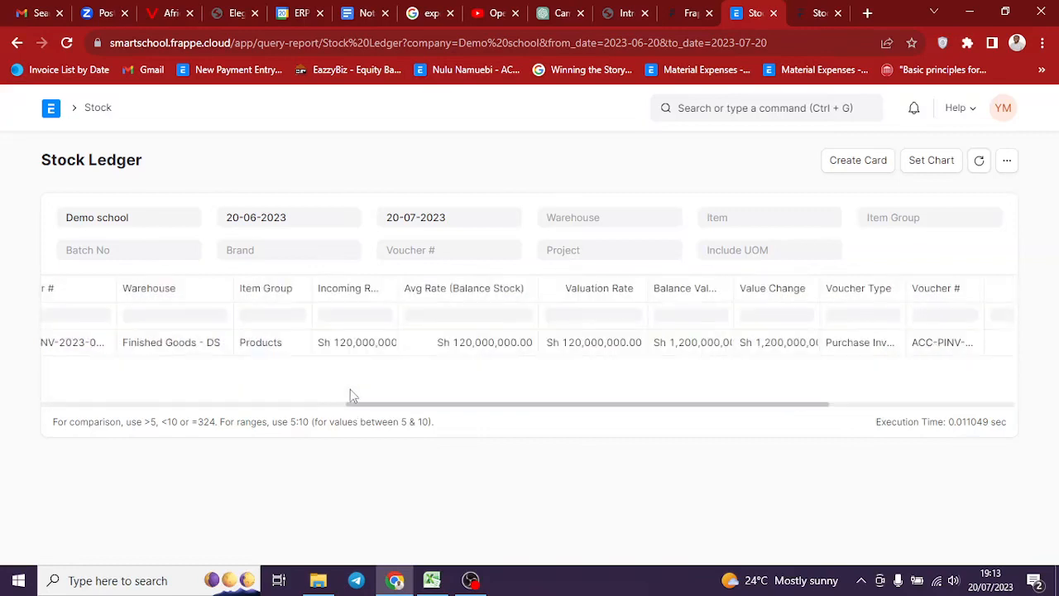
drag(267, 407, 114, 408)
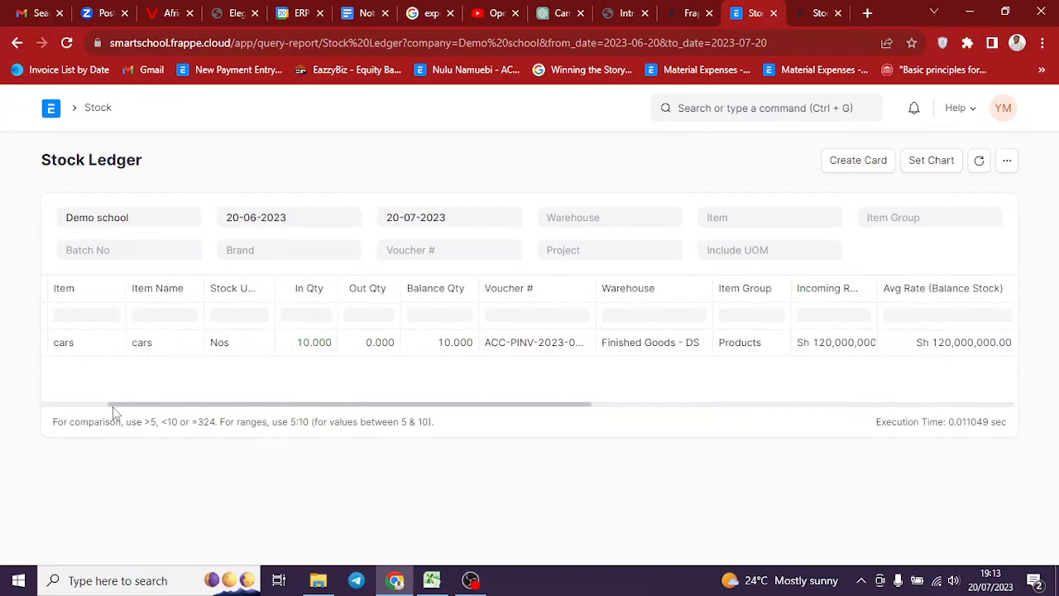
Switch to Excel and review the whole Landed cost table on the PURCHASES sheet.
click(431, 580)
drag(51, 162, 835, 278)
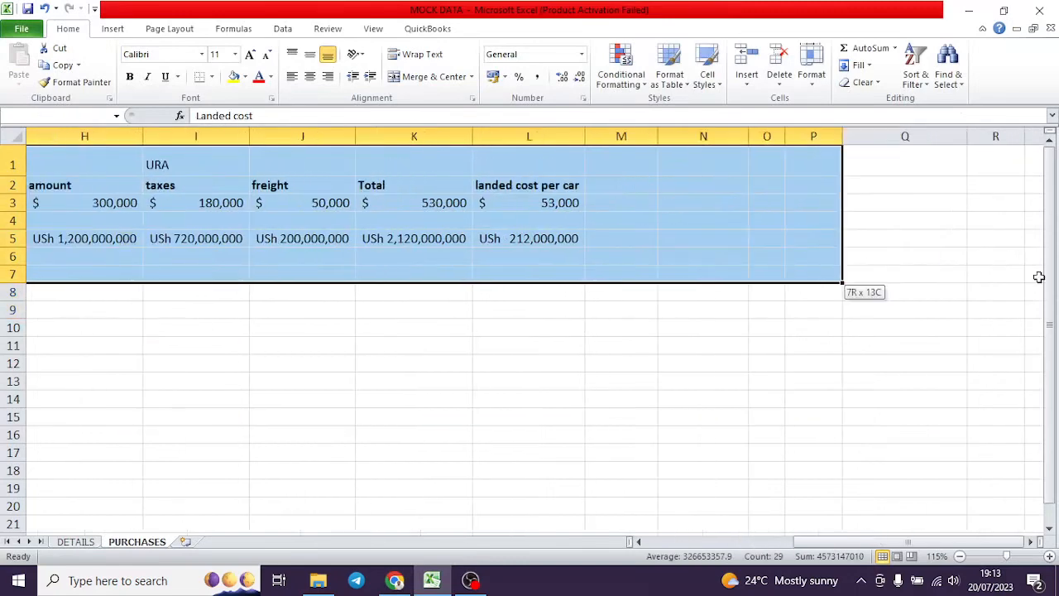
drag(828, 546, 637, 542)
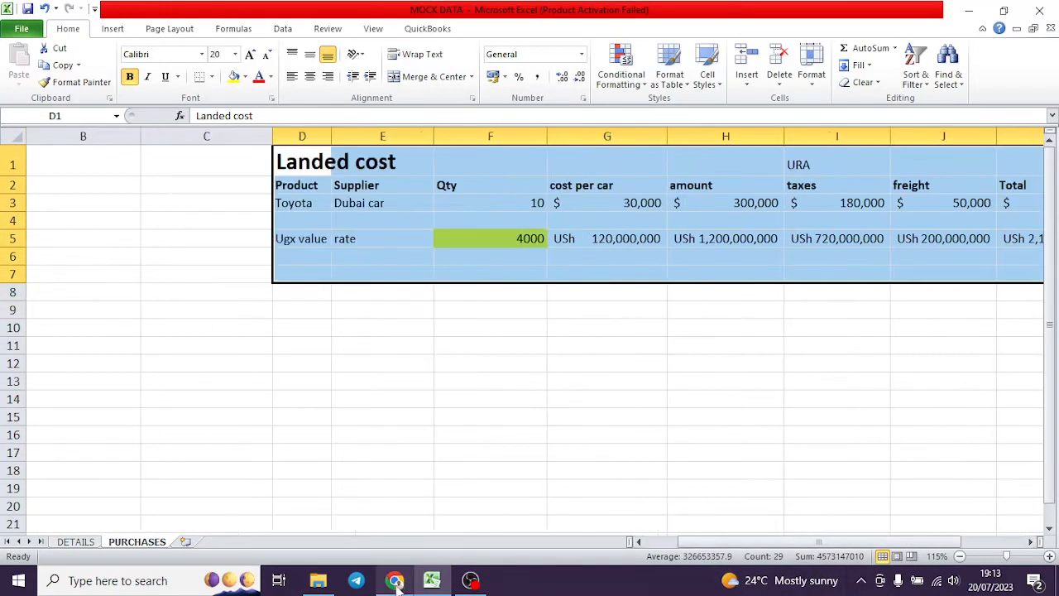
Return to ERPNext, search for "landed cost v" and create a new Landed Cost Voucher.
key(alt+Tab)
click(693, 99)
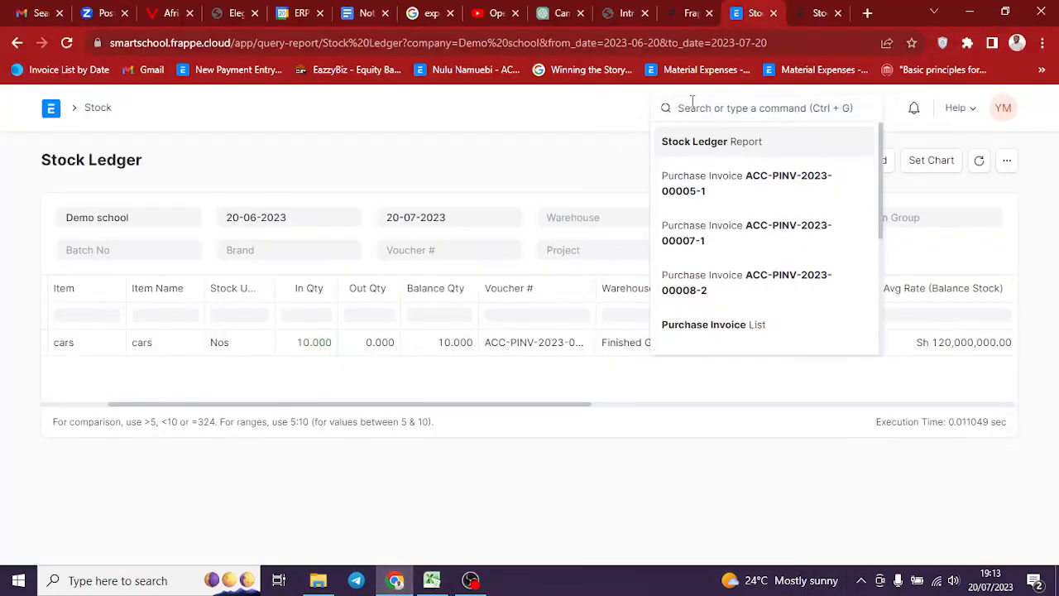
text(landed cost)
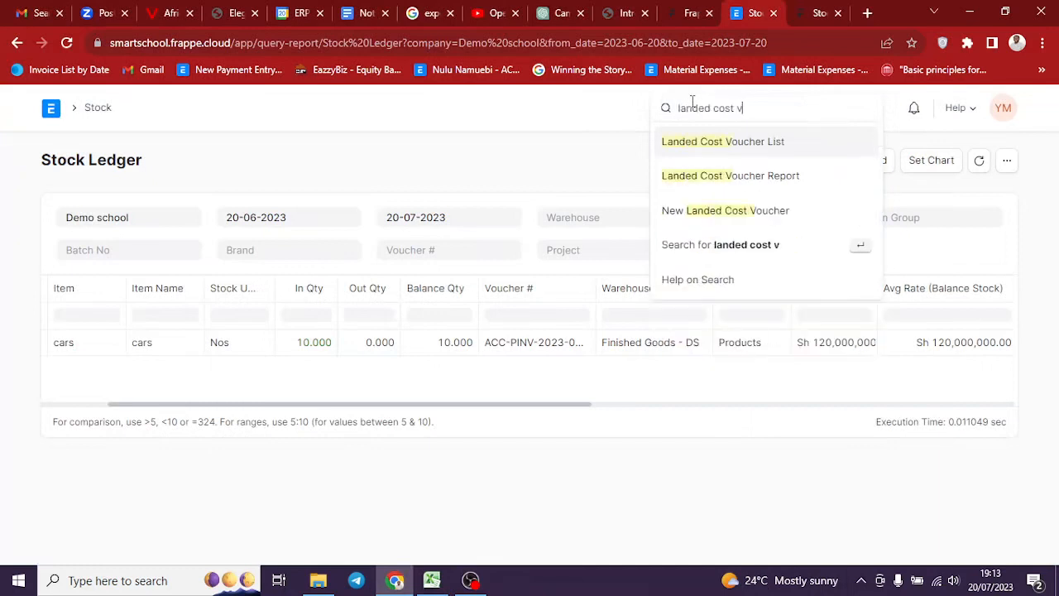
text( v)
click(698, 211)
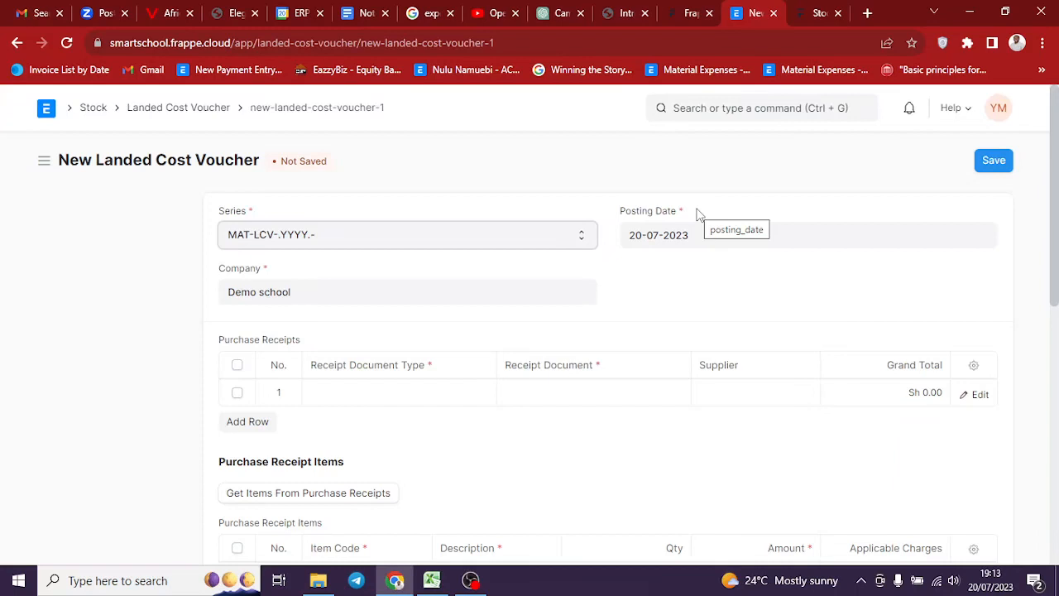
Add two more rows to the voucher's Purchase Receipts table.
scroll(142, 328, down, 2)
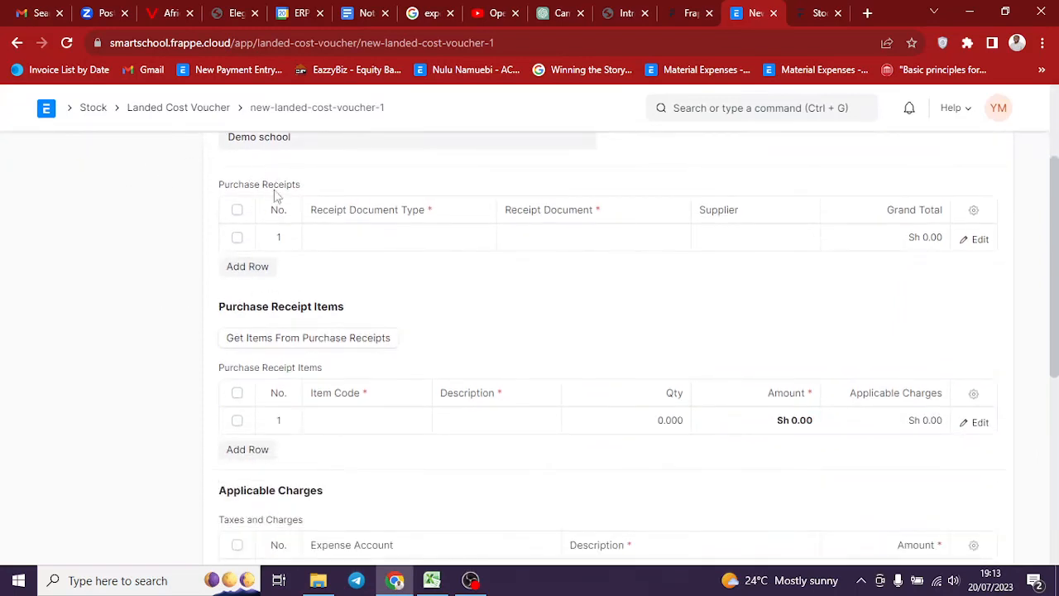
click(247, 266)
click(251, 293)
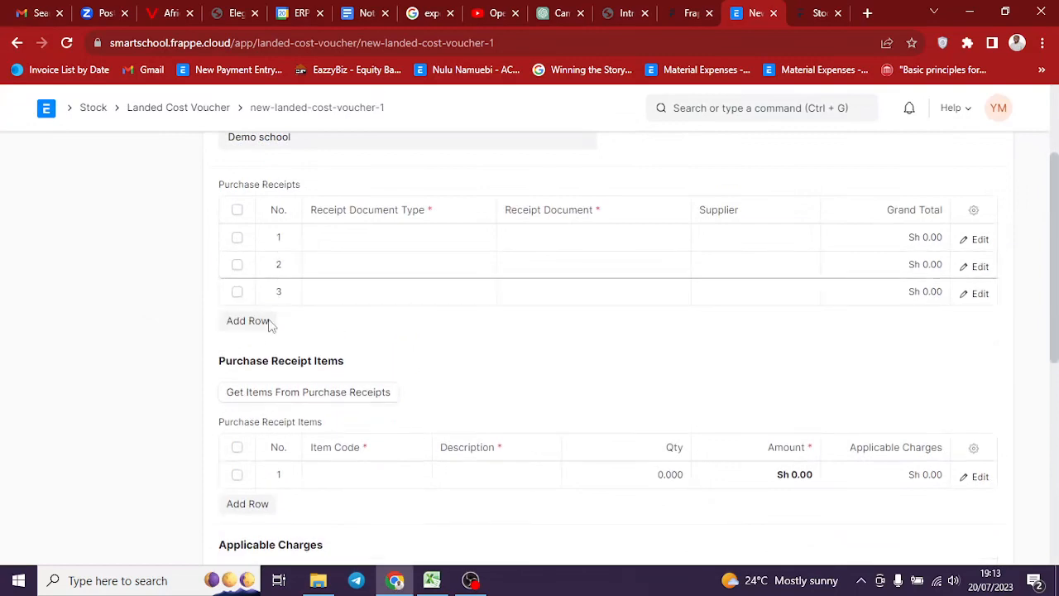
Set the receipt document type to Purchase Invoice in all three Purchase Receipts rows, and open the first row's receipt document for entry.
click(356, 238)
click(357, 238)
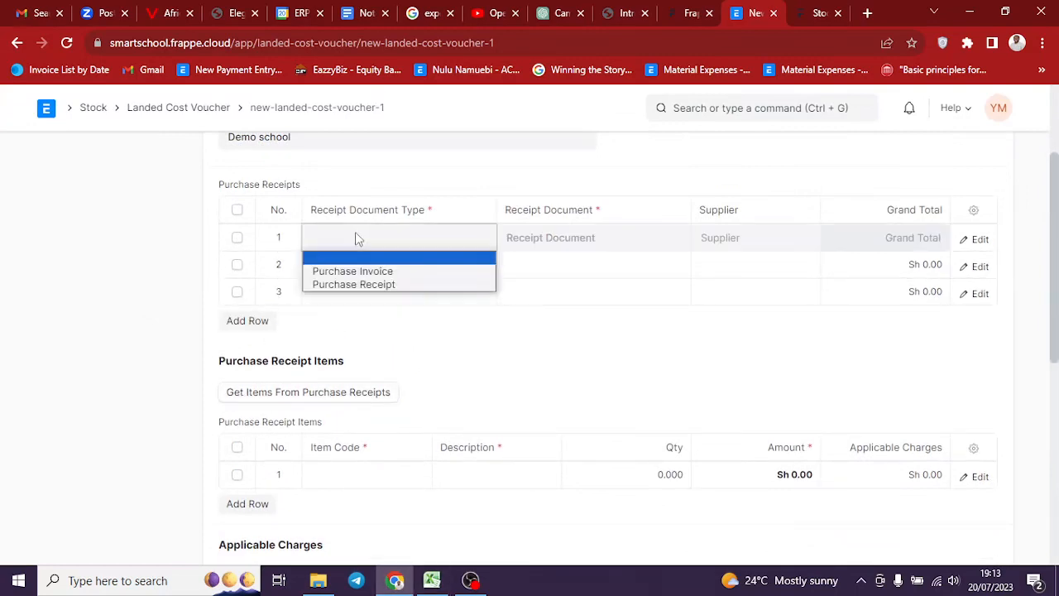
click(360, 271)
click(361, 261)
click(362, 261)
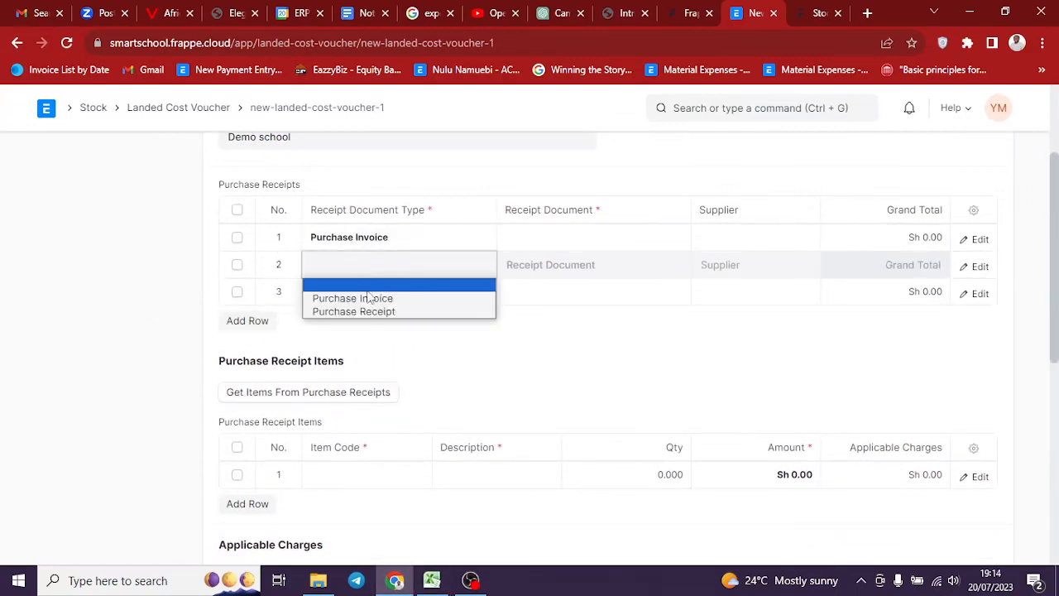
click(369, 298)
click(368, 289)
click(368, 292)
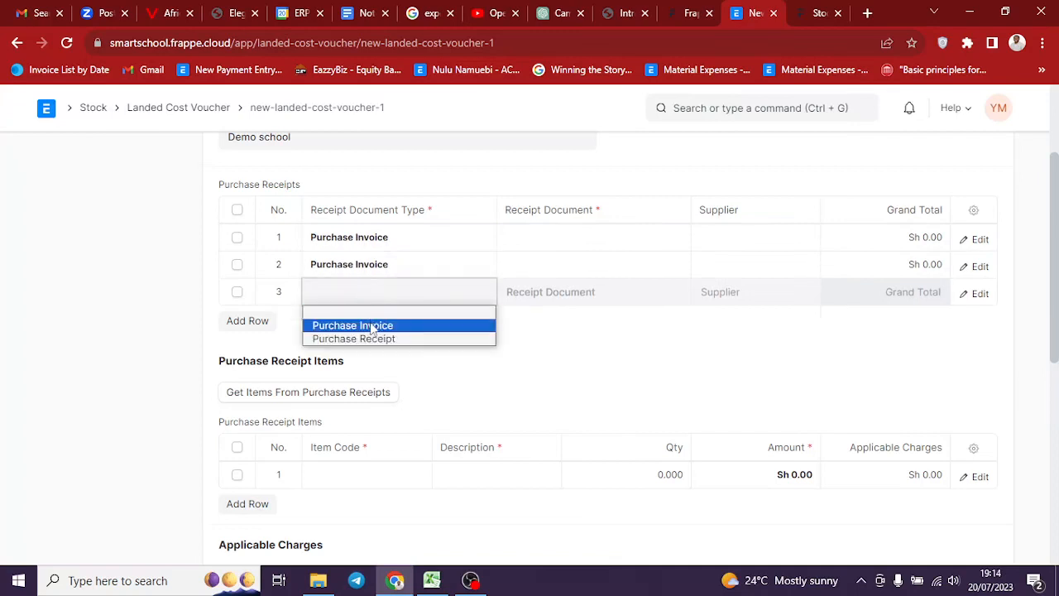
click(372, 329)
click(534, 240)
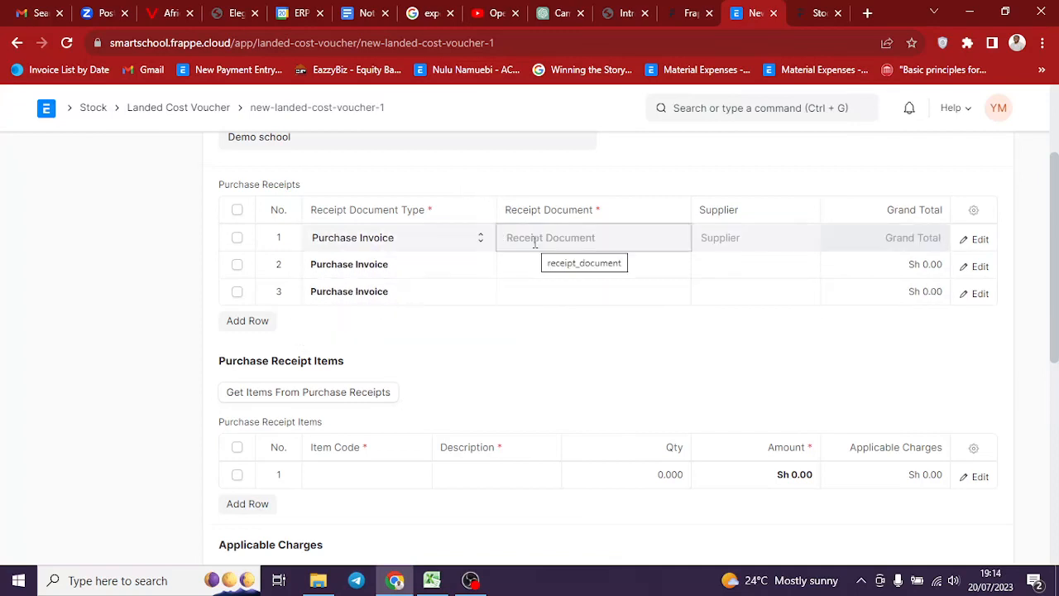
Select the Dubai Cars, Aladdin Transport and URA purchase invoices as receipt documents in Purchase Receipts rows 1, 2 and 3.
click(394, 240)
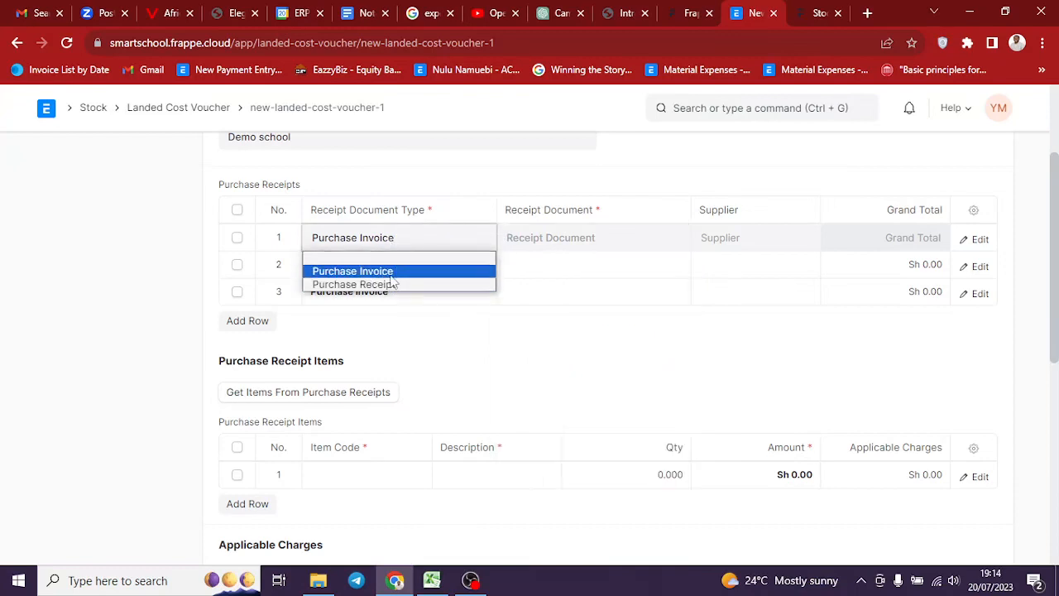
click(390, 276)
click(546, 236)
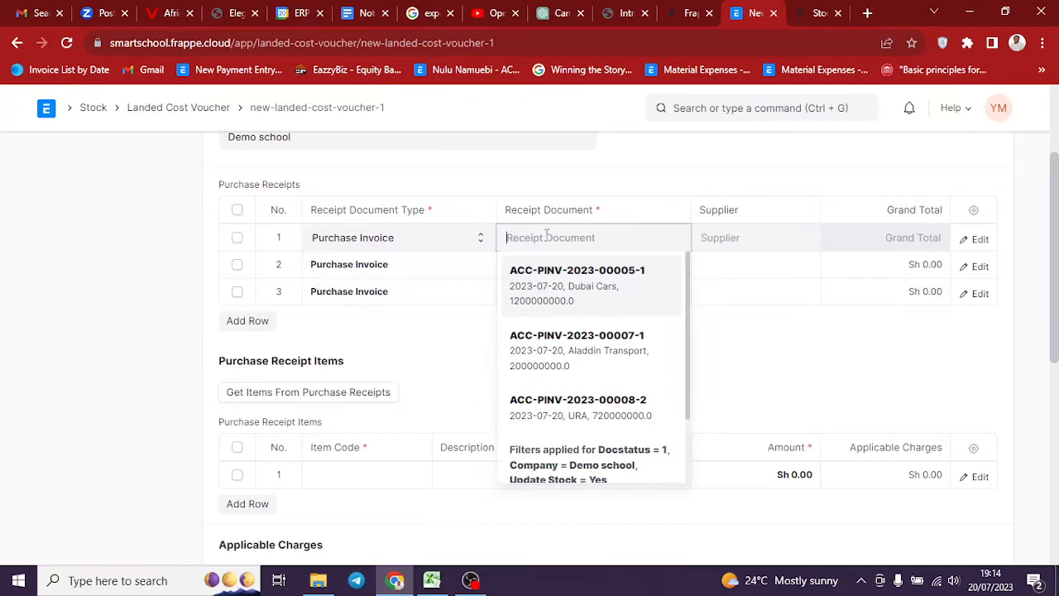
click(565, 297)
click(570, 265)
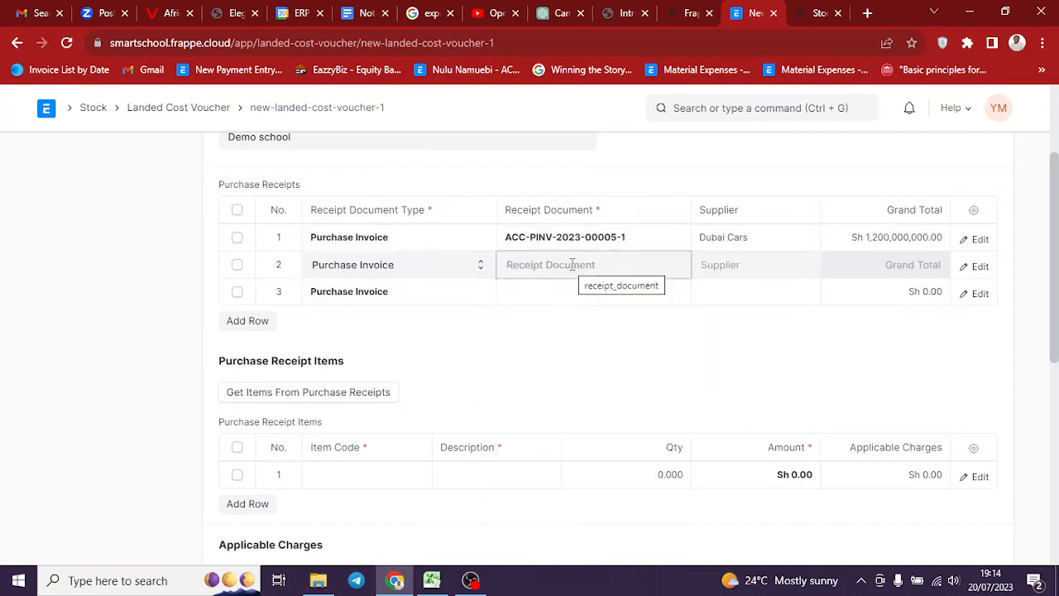
click(573, 383)
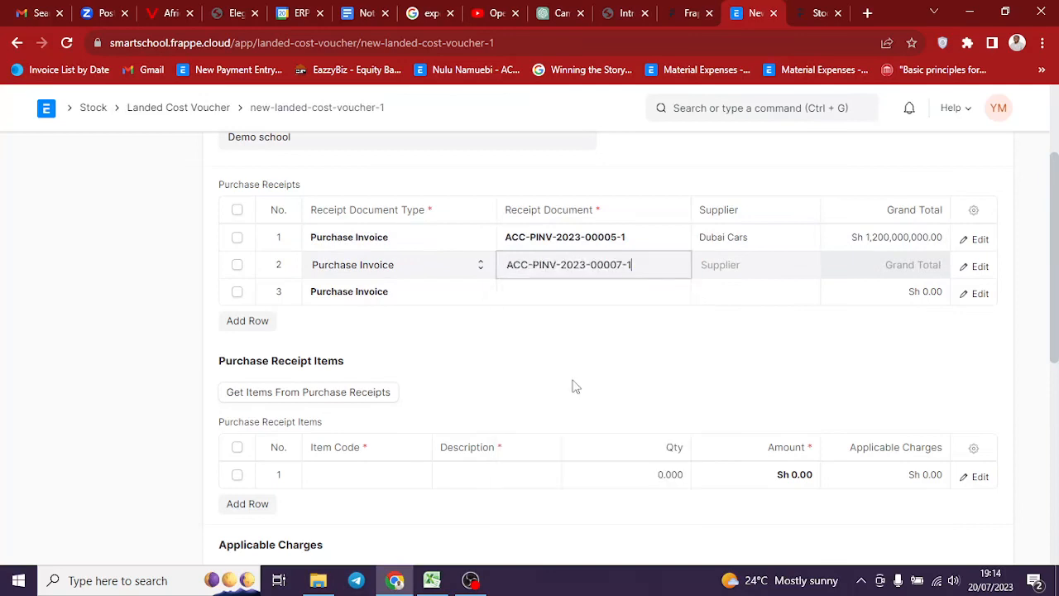
click(577, 294)
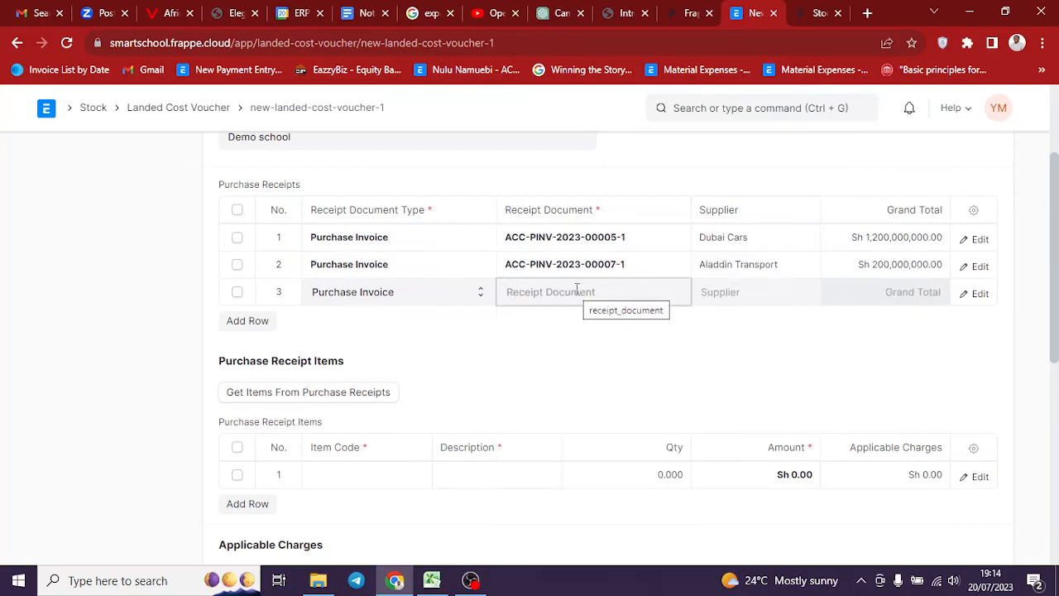
click(587, 485)
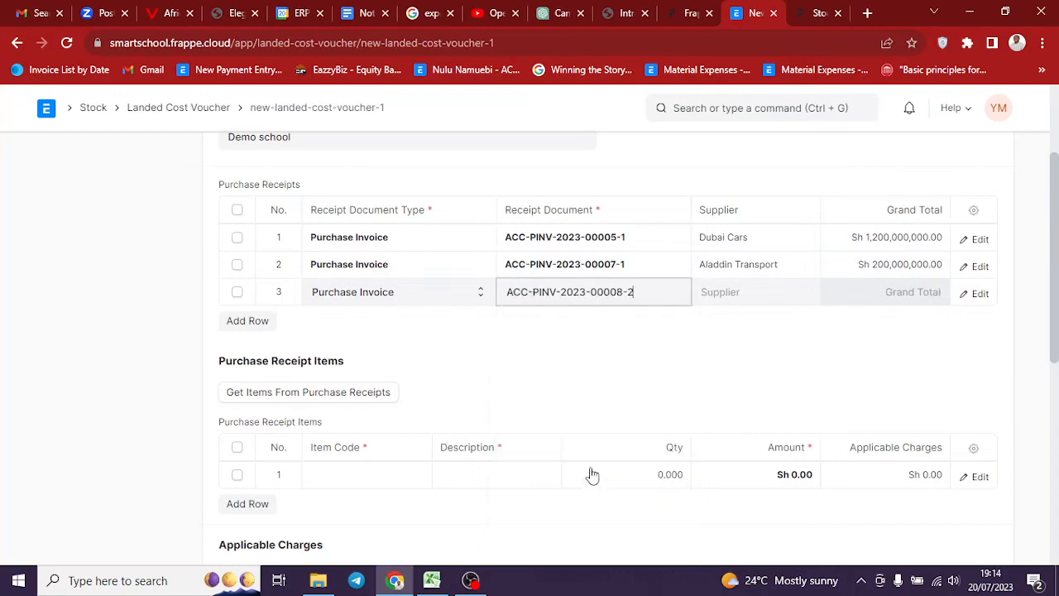
Get the items from the purchase receipts into the Purchase Receipt Items table and review them against the listed invoices.
click(360, 398)
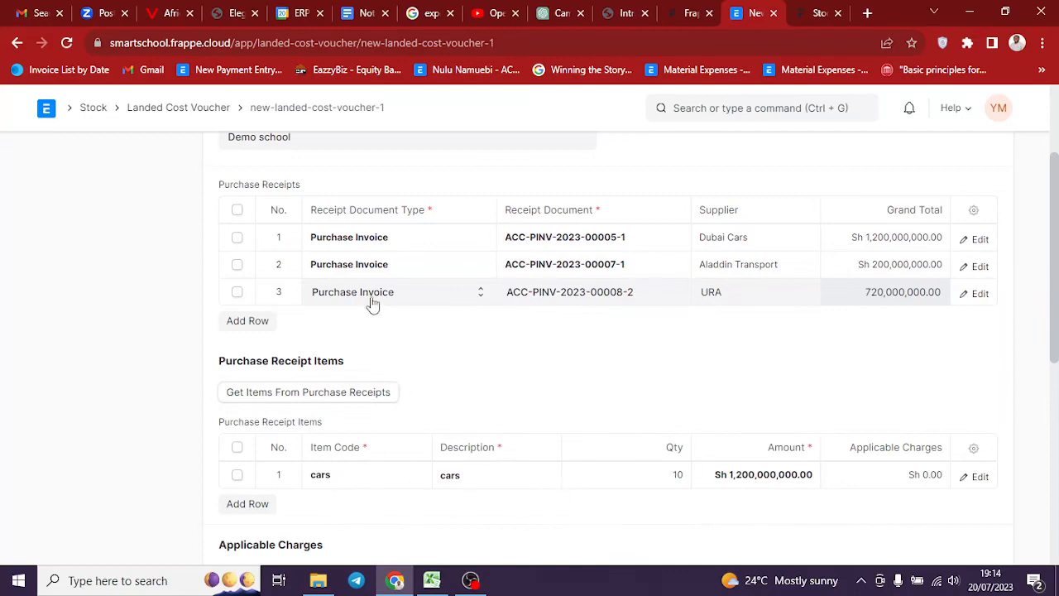
scroll(326, 353, down, 1)
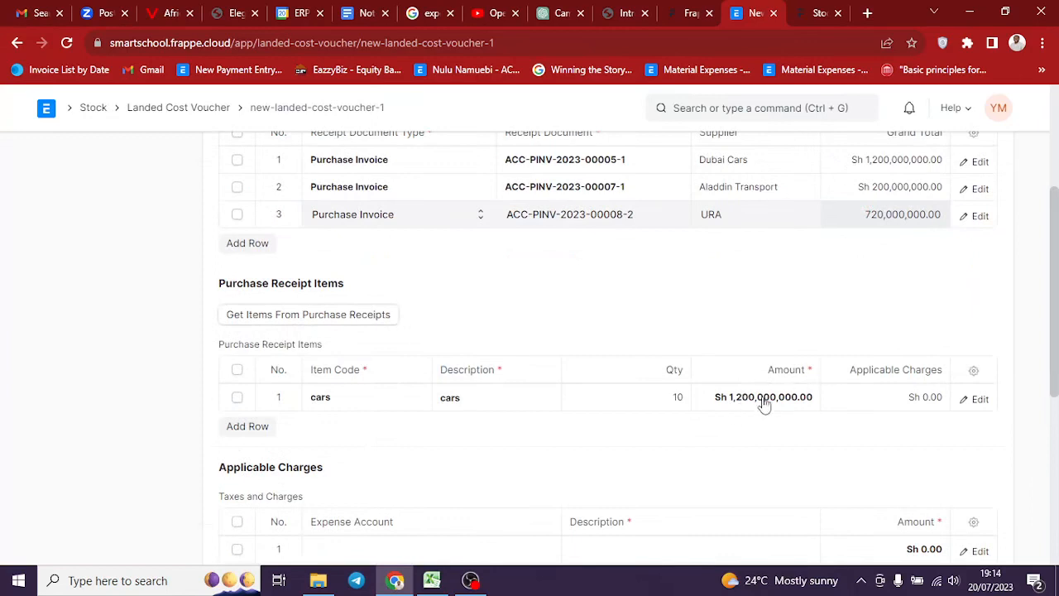
scroll(165, 350, down, 3)
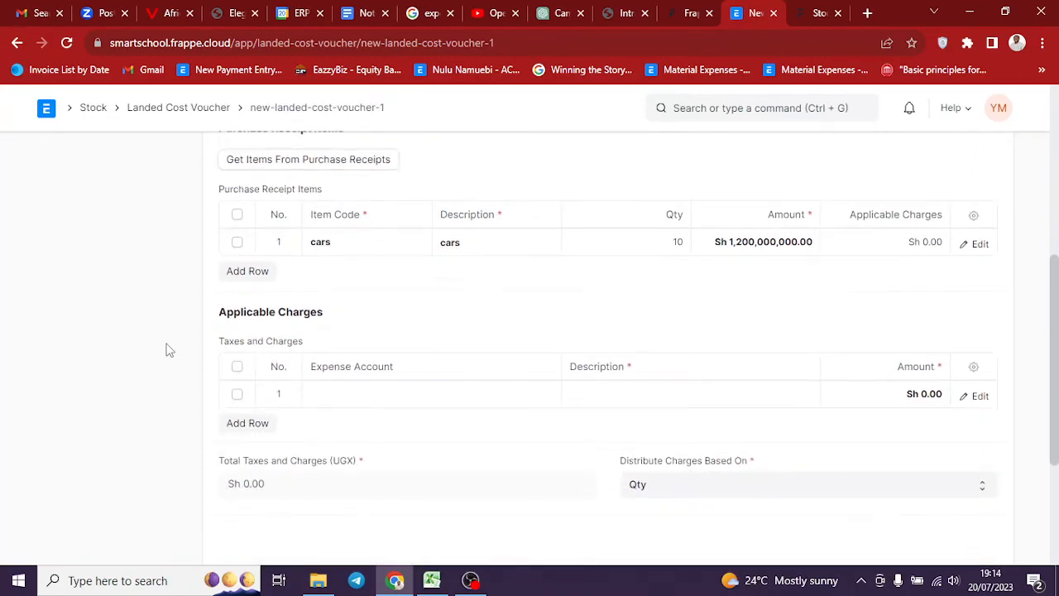
scroll(480, 331, up, 3)
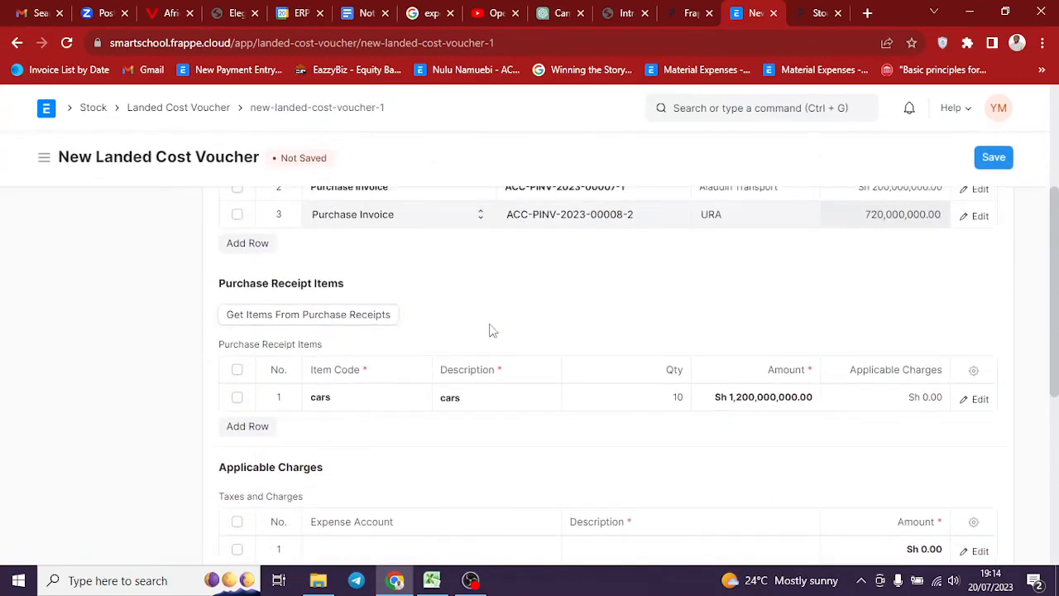
scroll(811, 252, up, 2)
scroll(207, 253, down, 3)
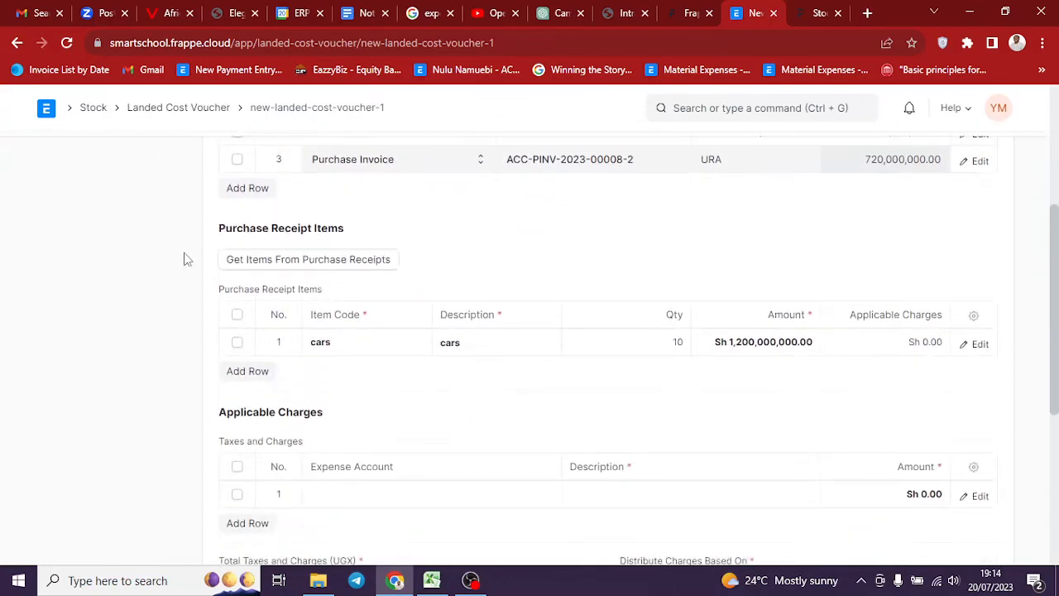
Add a second Taxes and Charges row and set the expense accounts to Import duty - DS and Freight - DS.
click(246, 501)
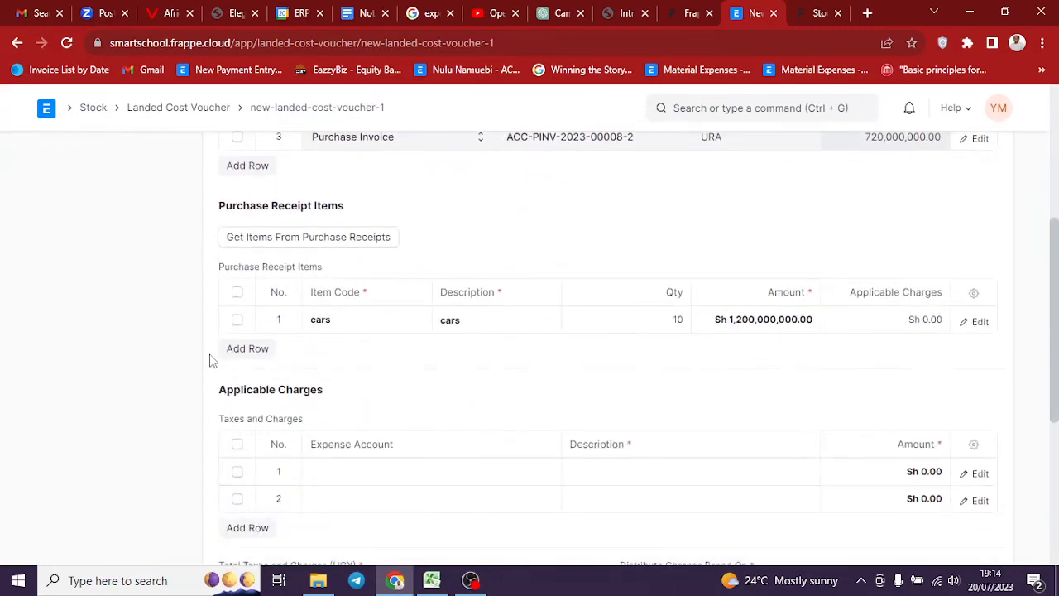
scroll(364, 411, down, 1)
click(413, 393)
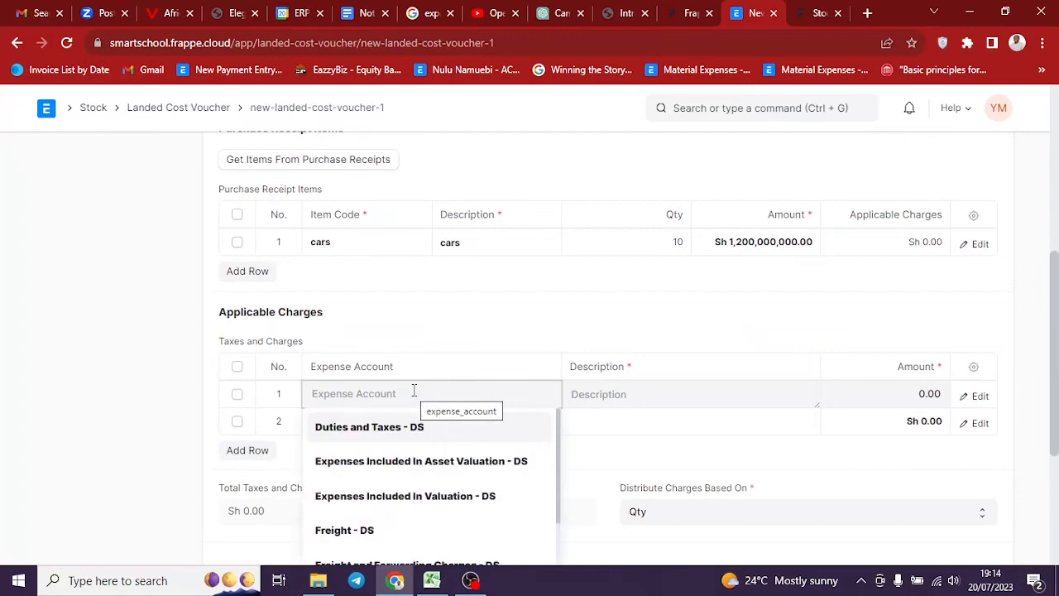
text(im)
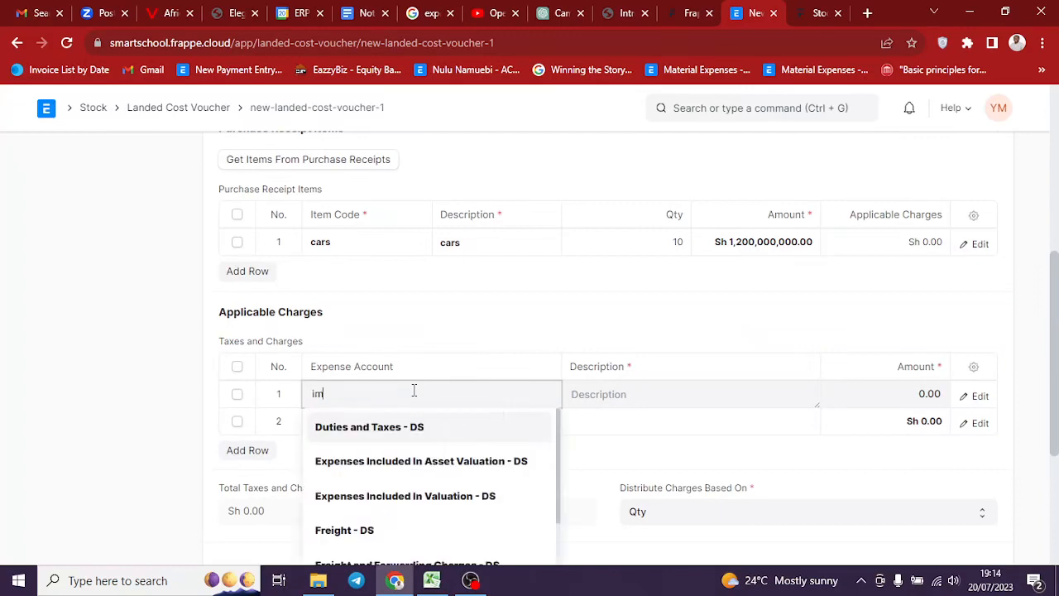
click(403, 434)
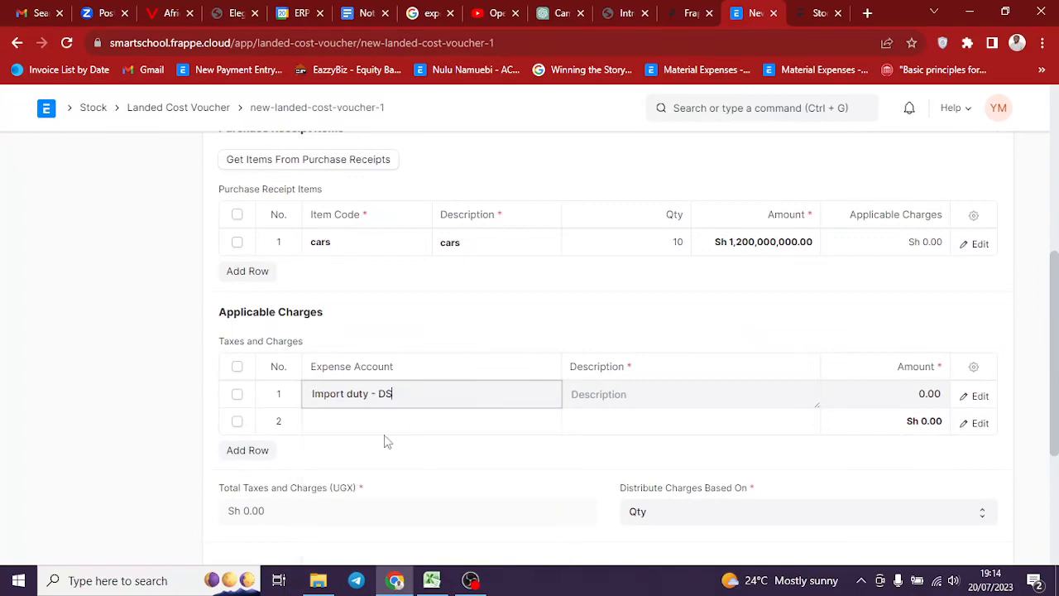
click(384, 421)
text(fre)
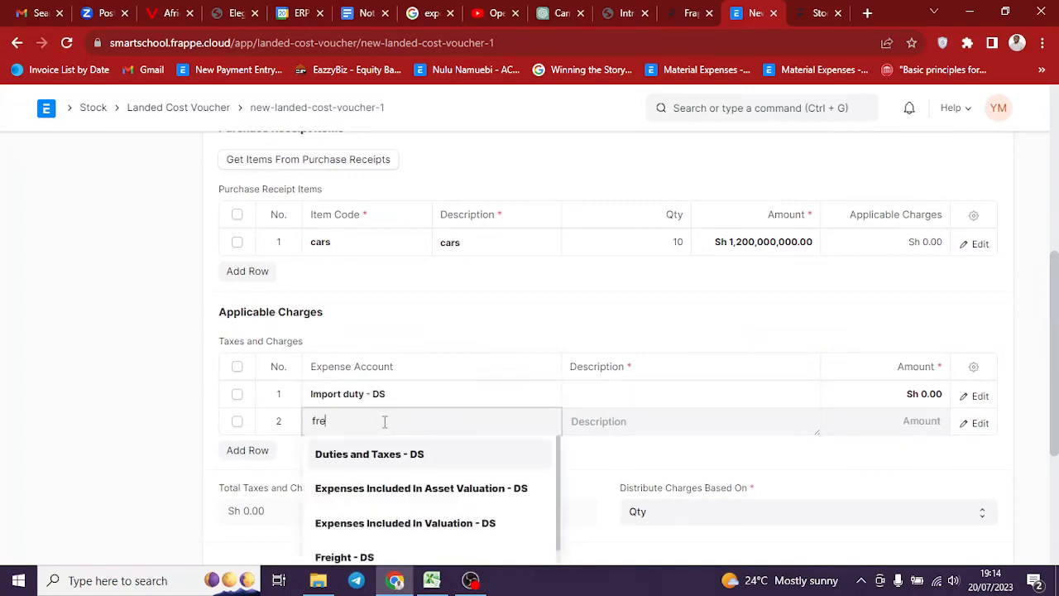
click(381, 454)
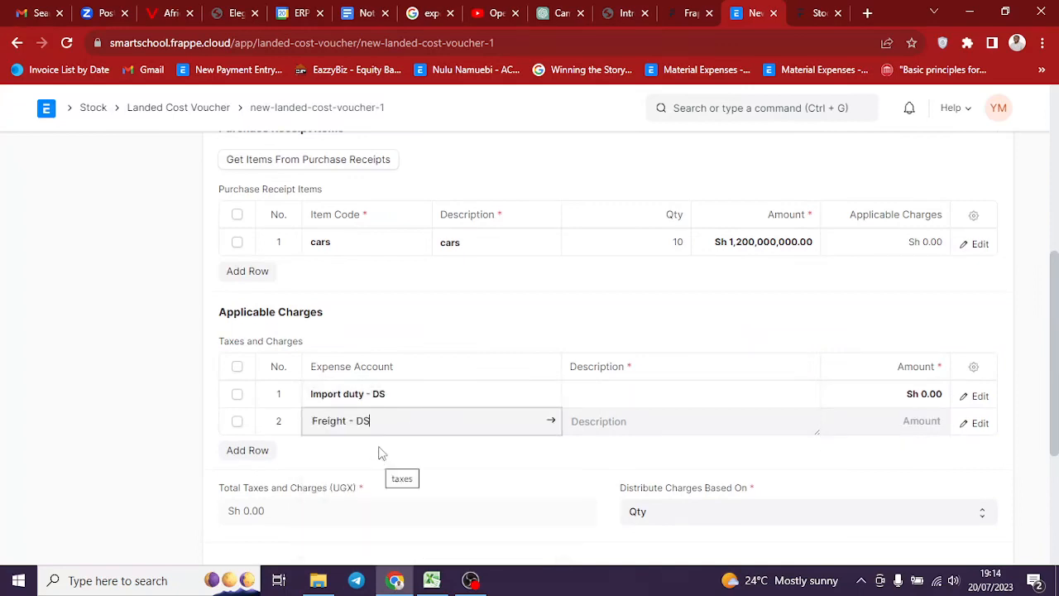
Describe the import duty charge as "taxes on imports" and the freight charge as "cost of shipment".
click(595, 402)
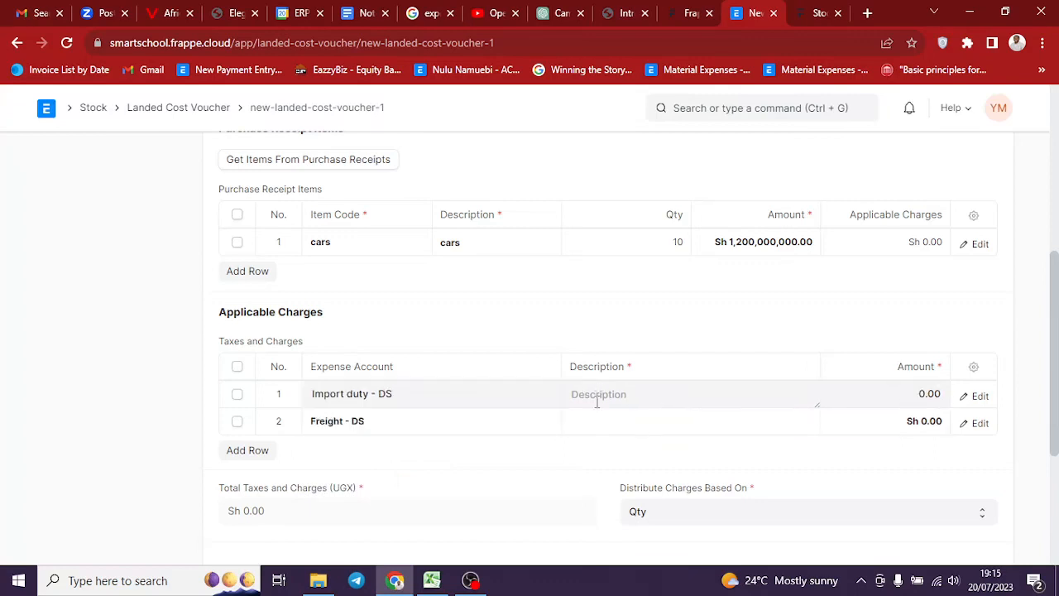
text(taxes on imports)
key(Tab)
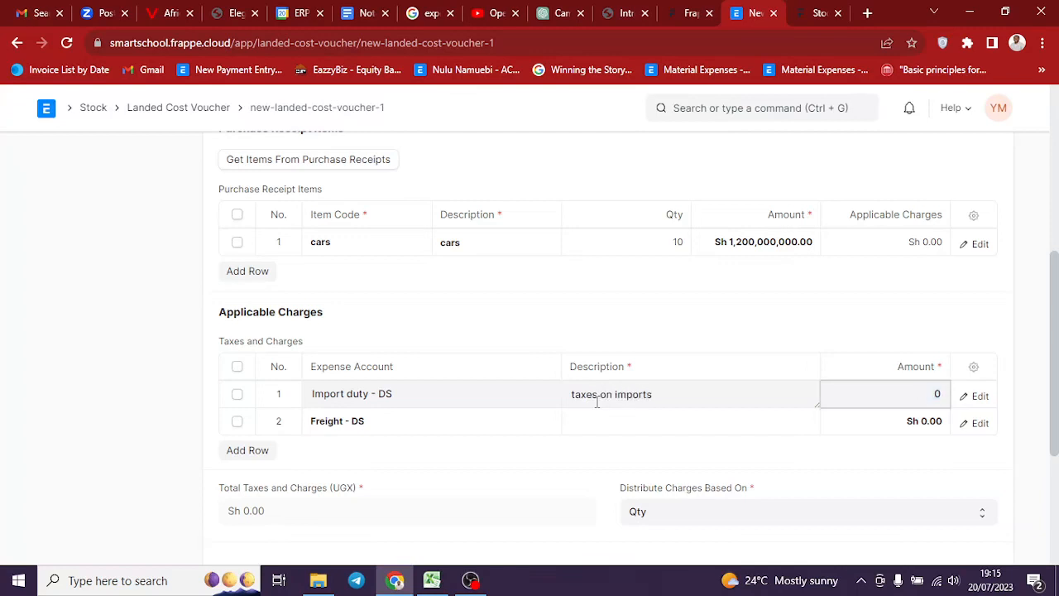
click(585, 418)
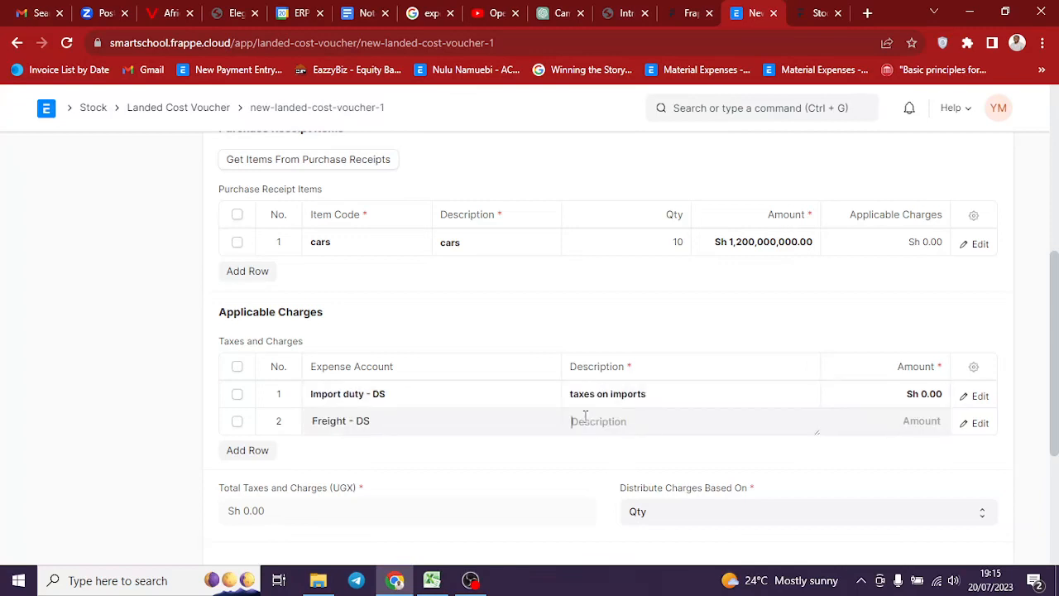
text(cost of shipment)
Set the import duty amount to 720,000,000 and the freight amount to 200,000,000, matching the URA and Aladdin Transport invoice totals.
click(854, 396)
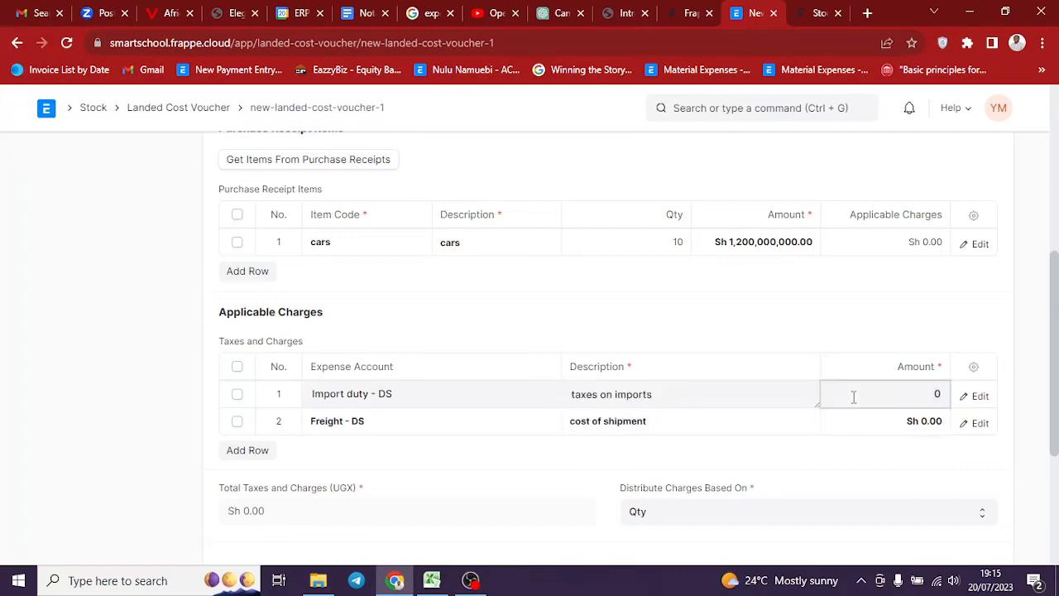
scroll(853, 402, up, 2)
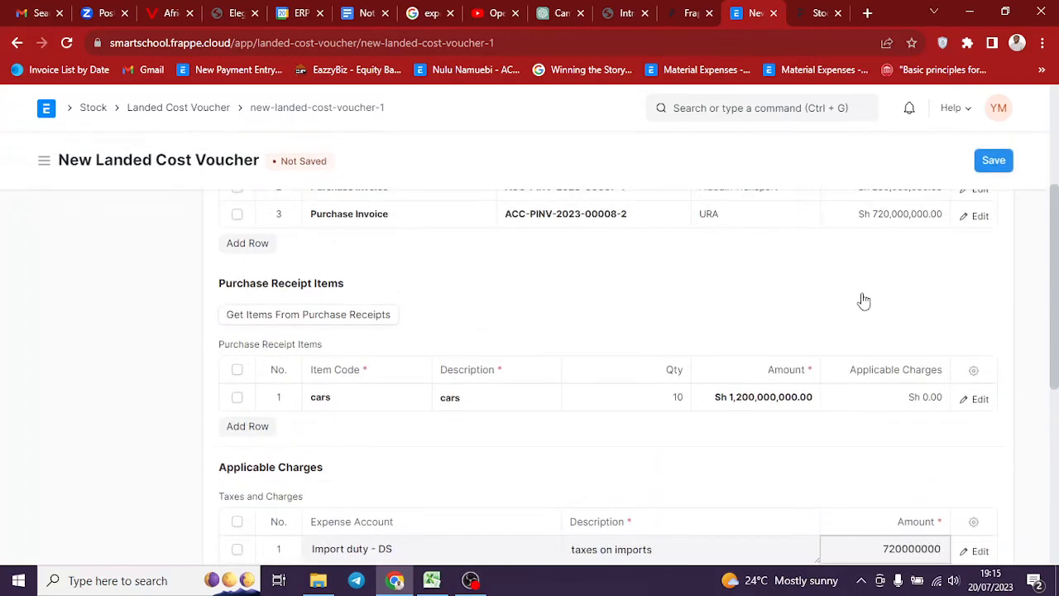
scroll(863, 301, down, 2)
click(886, 420)
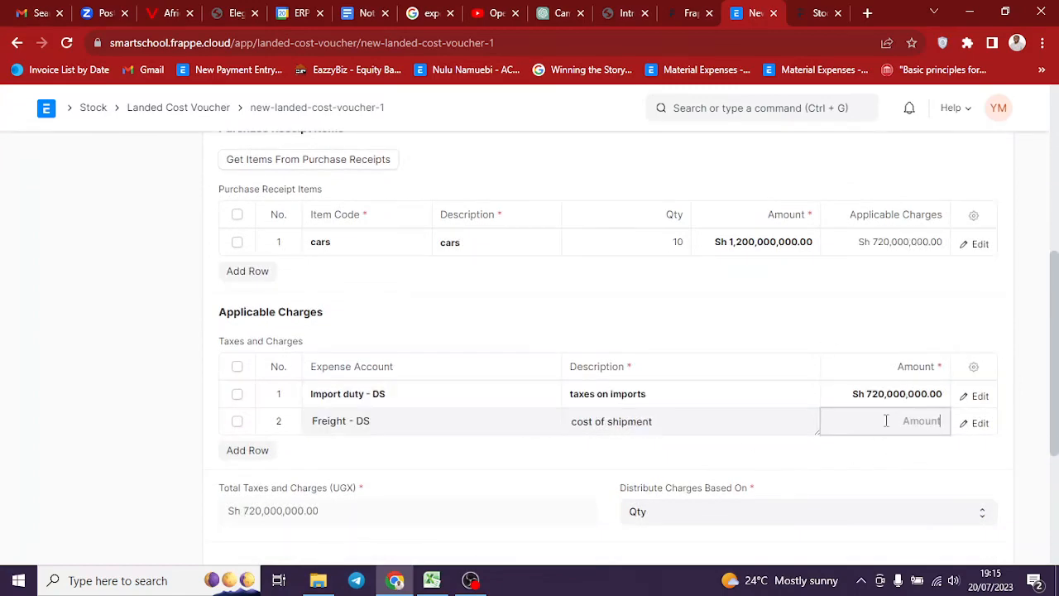
scroll(830, 378, up, 3)
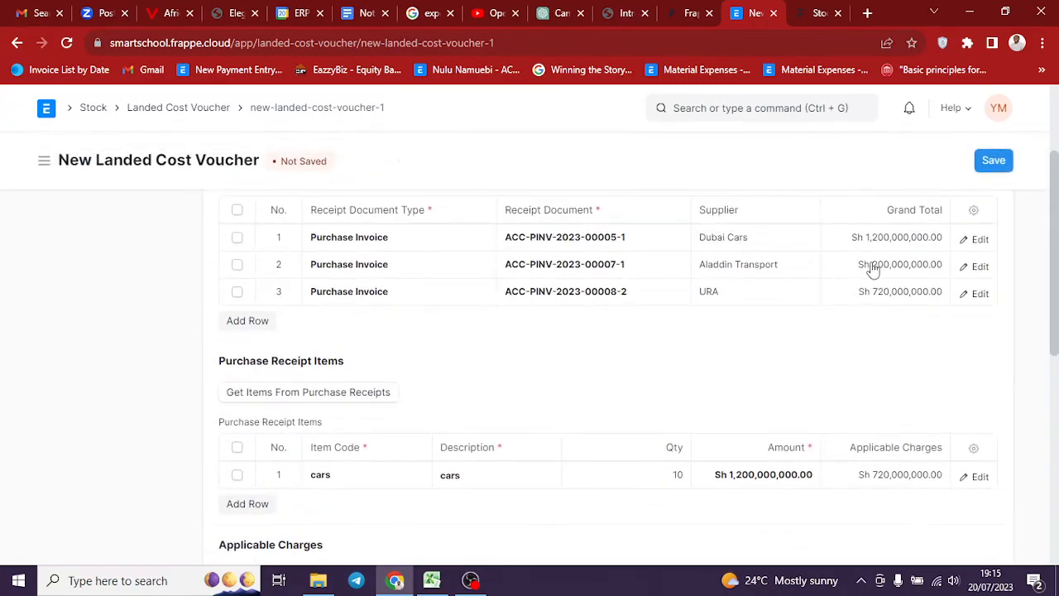
scroll(819, 447, down, 3)
text(200)
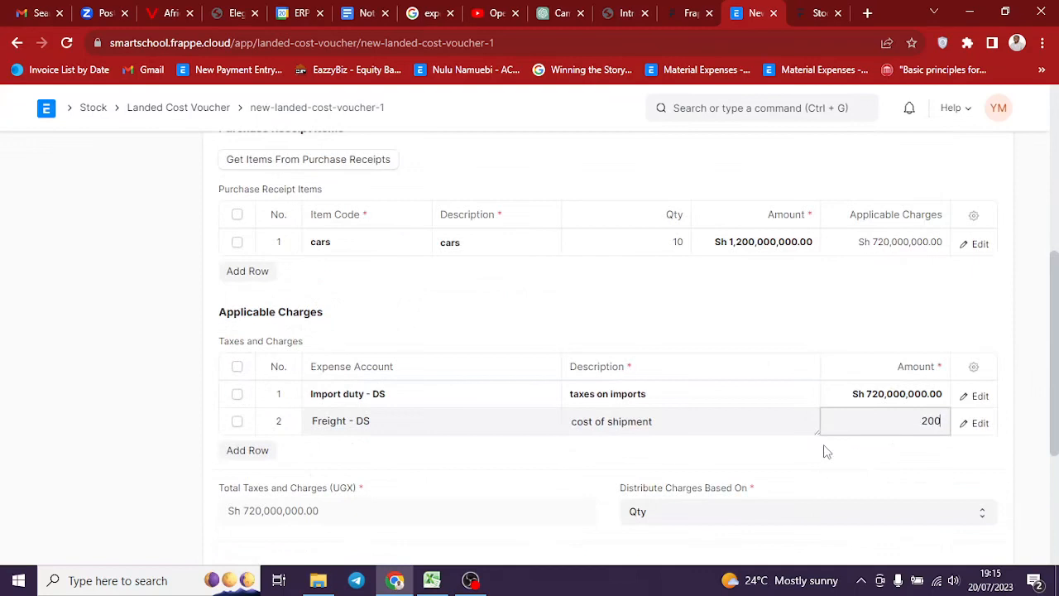
text(,000,000)
click(180, 373)
Review the item's applicable charges and choose Qty as the basis for distributing the charges.
scroll(773, 411, up, 3)
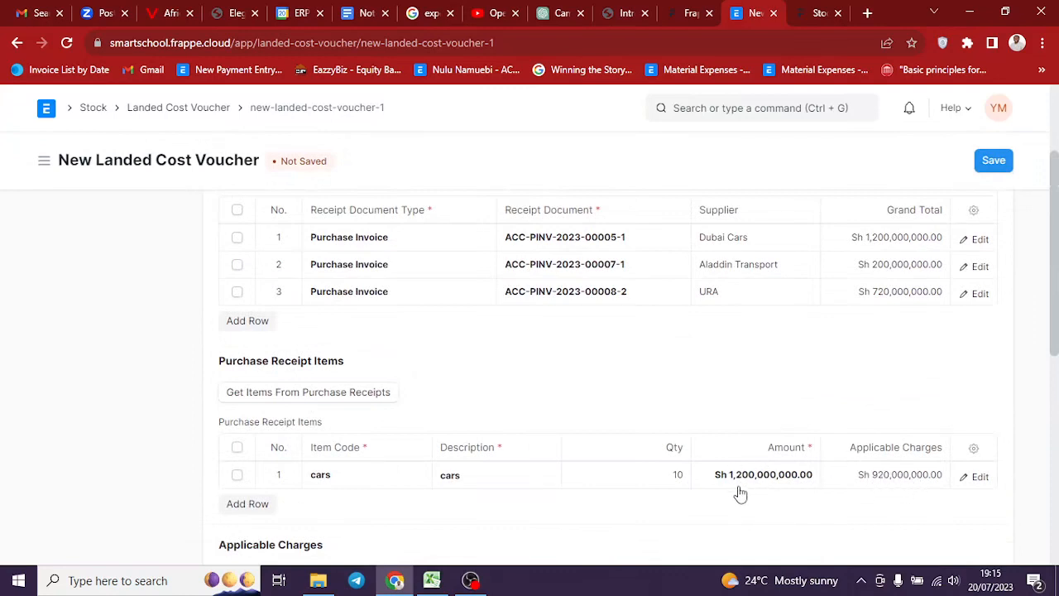
scroll(740, 488, down, 4)
scroll(740, 444, down, 1)
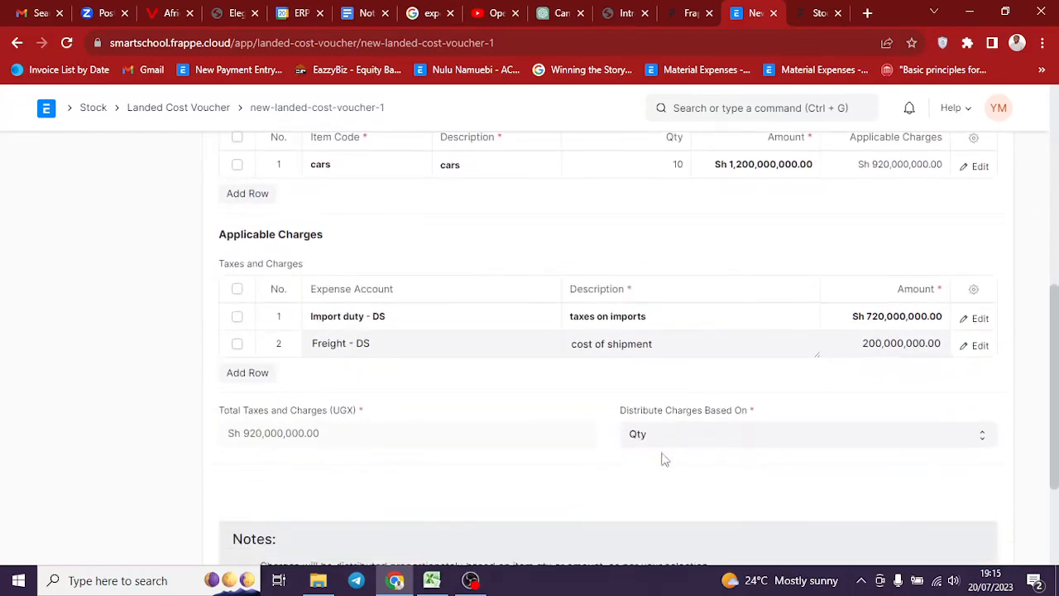
click(661, 438)
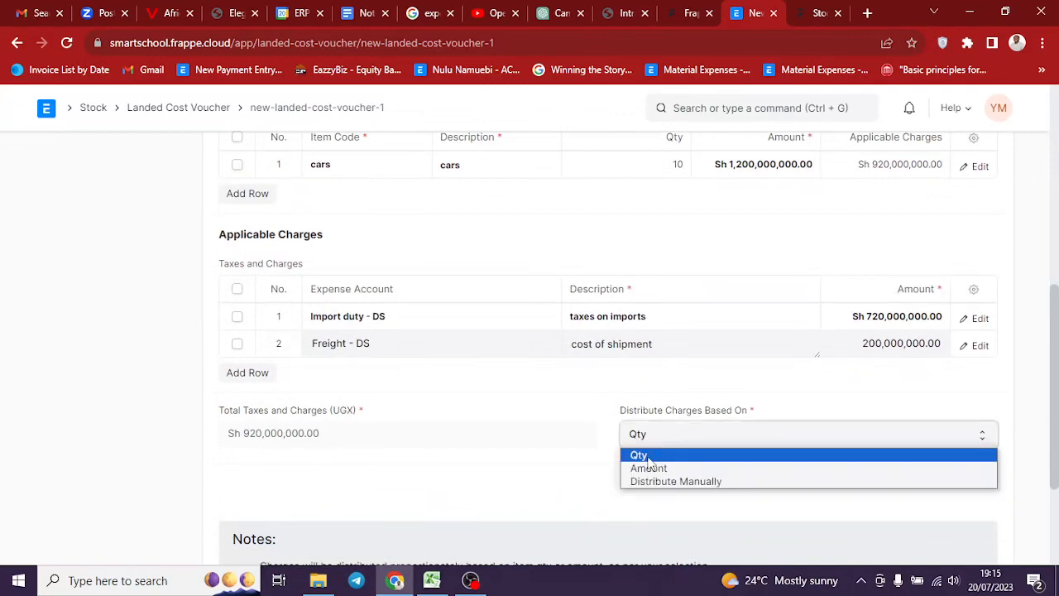
click(647, 457)
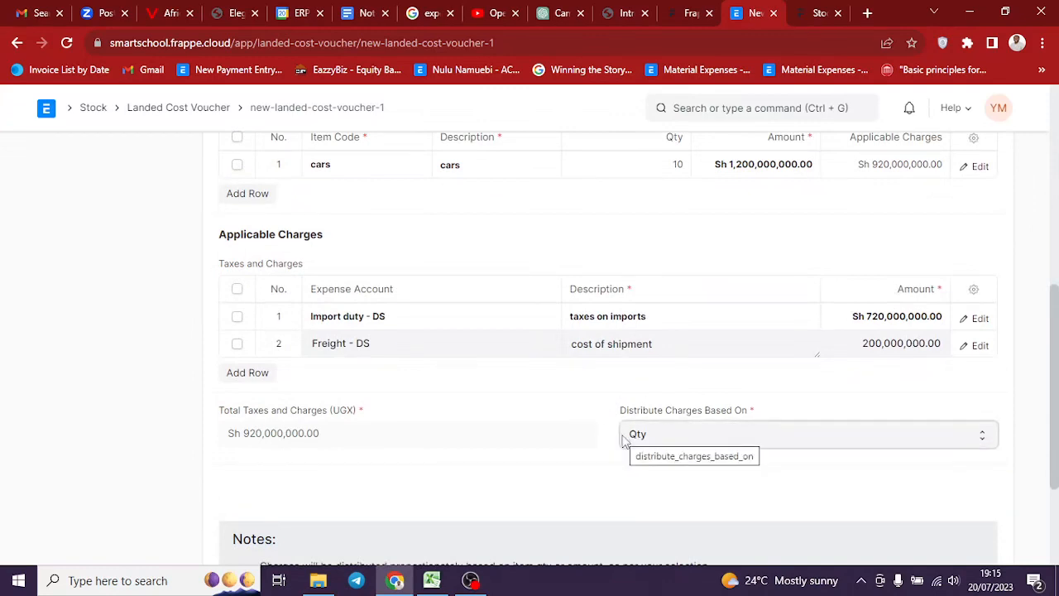
click(692, 446)
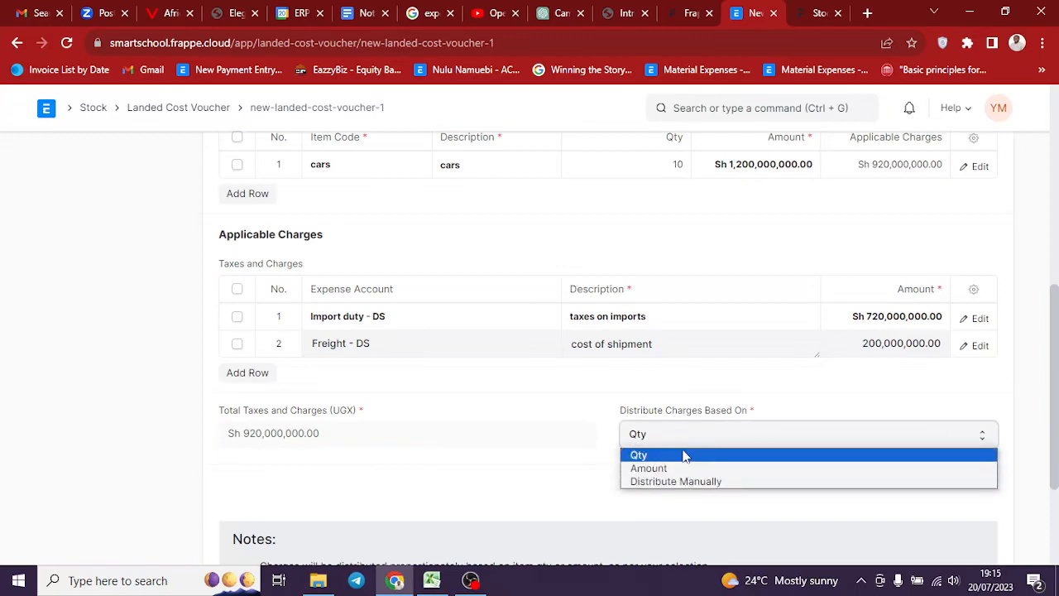
click(684, 456)
scroll(832, 346, up, 3)
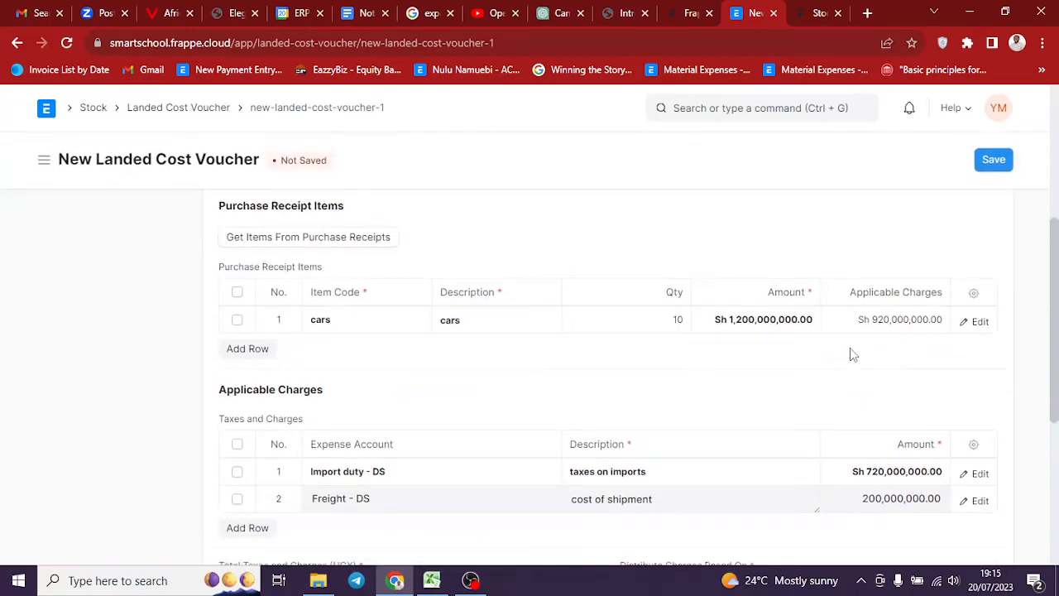
Save the Landed Cost Voucher and submit it, confirming the submission.
click(993, 169)
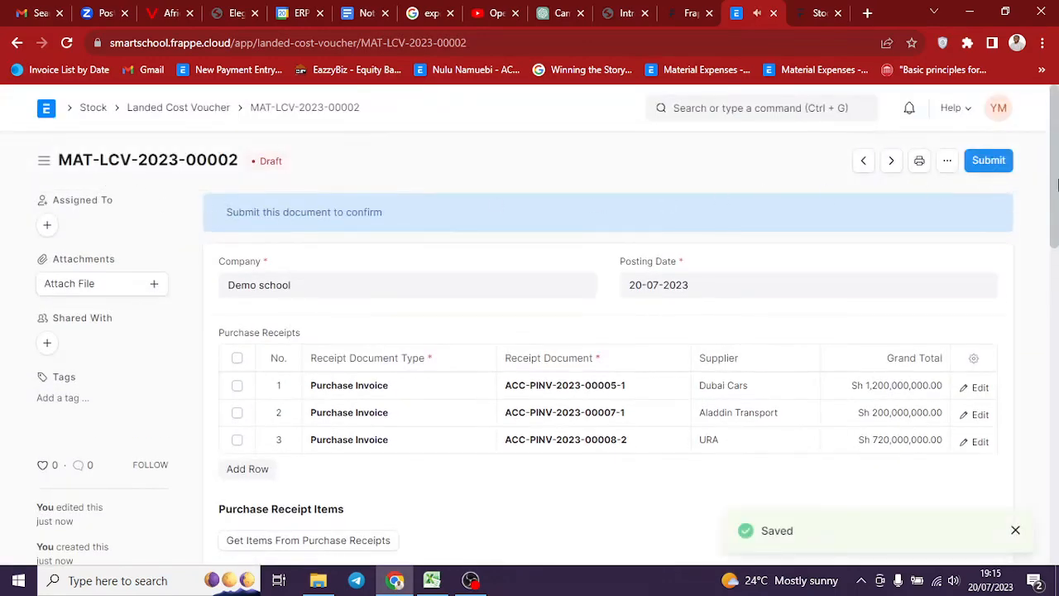
click(985, 164)
click(724, 225)
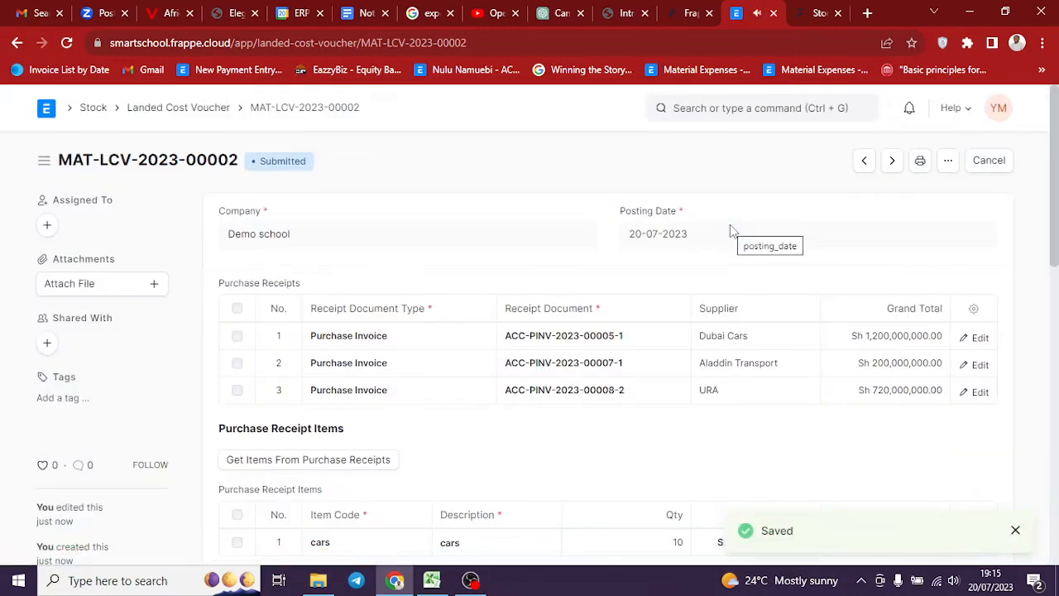
Open the Stock Ledger report, refresh it and check the cars item's valuation rate and balance value.
click(723, 116)
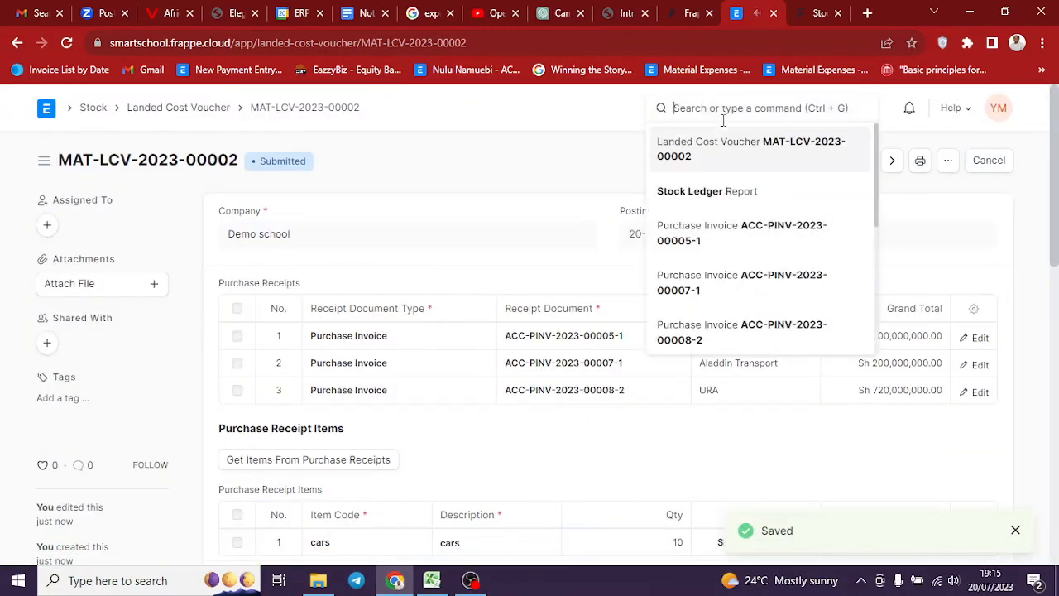
text(bal)
key(BackSpace)
key(BackSpace)
key(BackSpace)
text(stock)
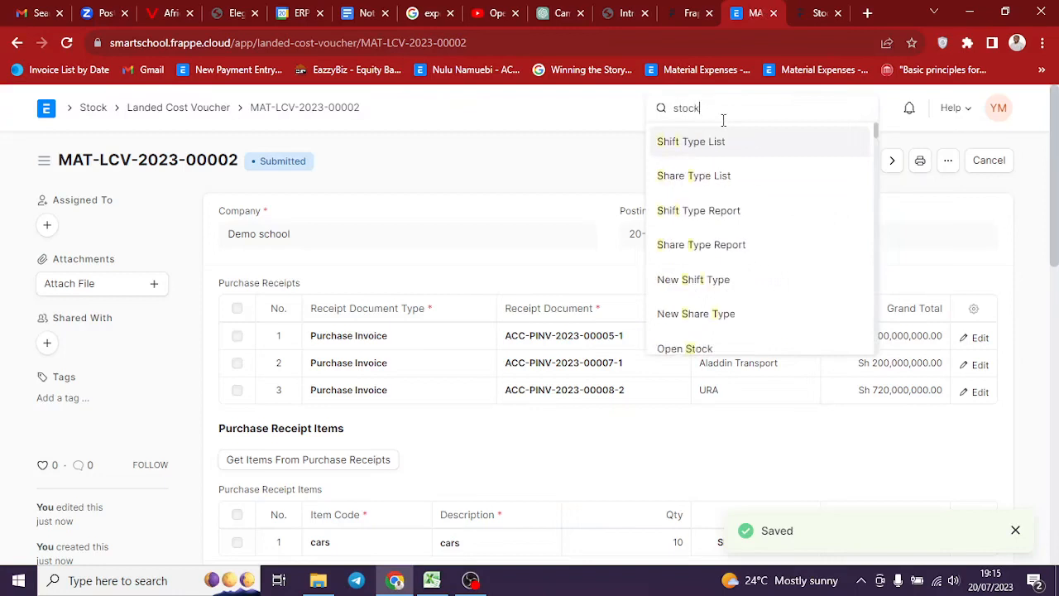
text( led)
click(722, 146)
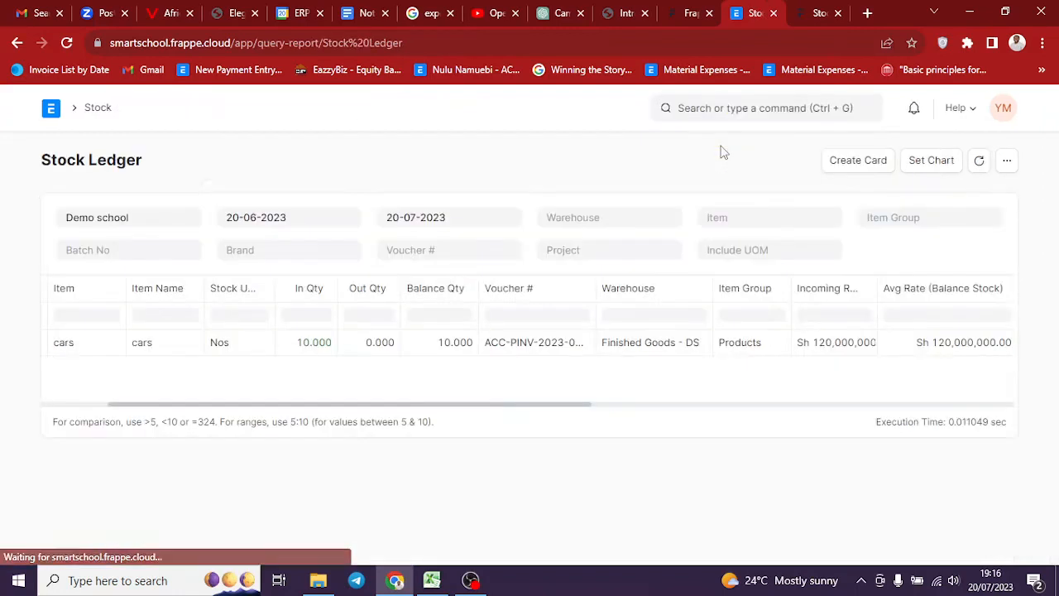
click(980, 161)
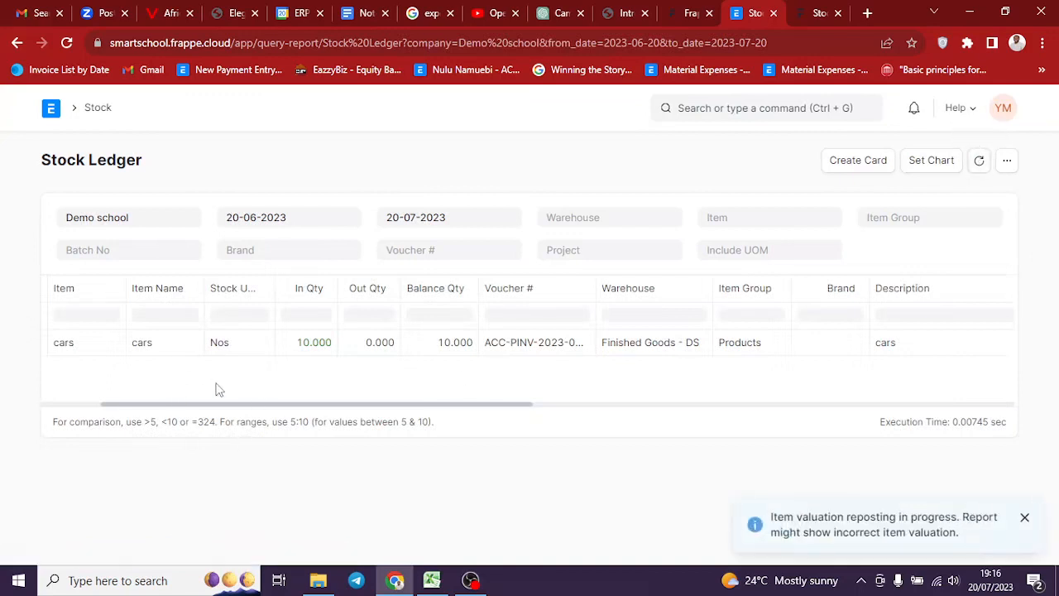
drag(305, 409, 653, 407)
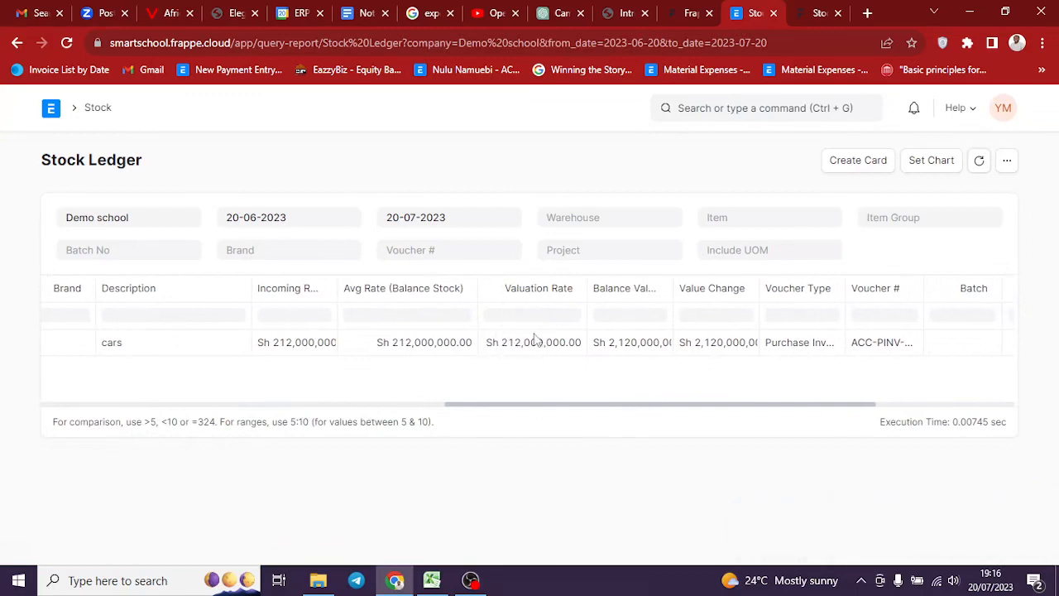
Switch to the Excel workbook, compare cost per car with landed cost per car, and highlight the UGX landed cost per car in yellow.
click(431, 580)
drag(678, 543, 764, 546)
click(476, 308)
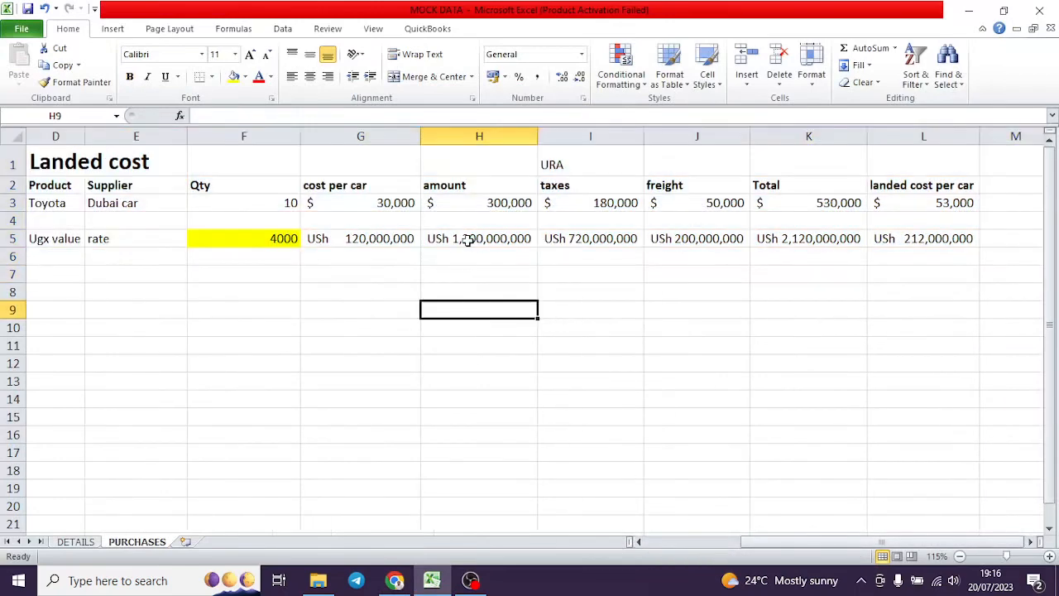
drag(358, 162, 354, 300)
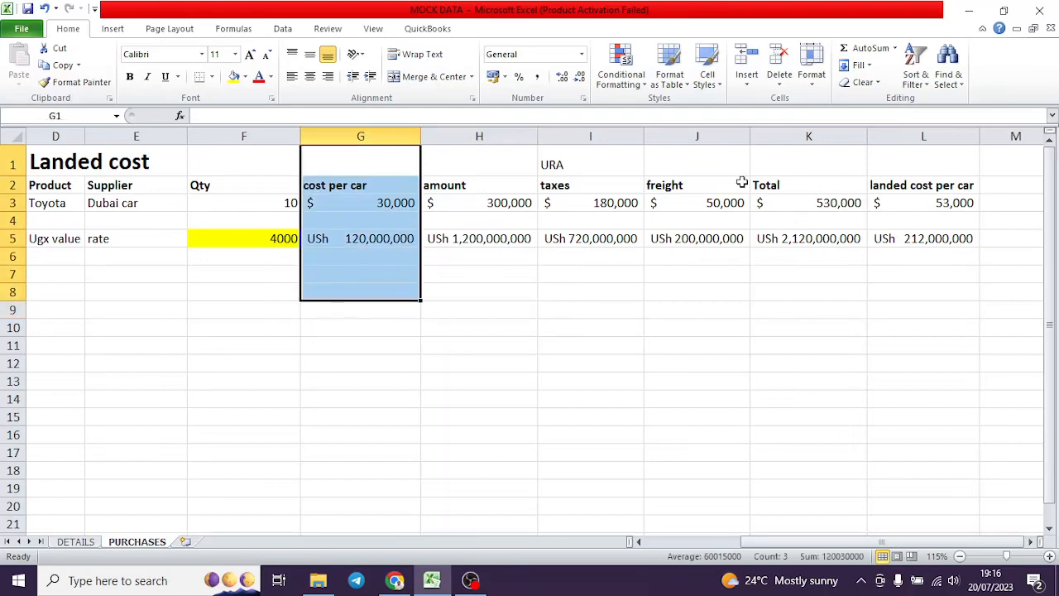
drag(940, 189, 927, 321)
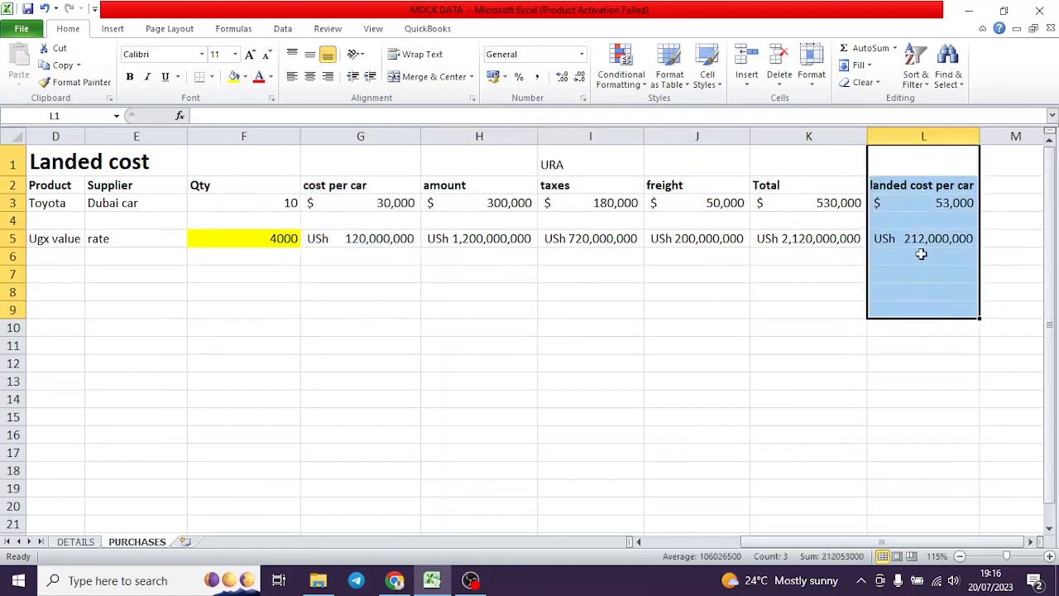
click(926, 236)
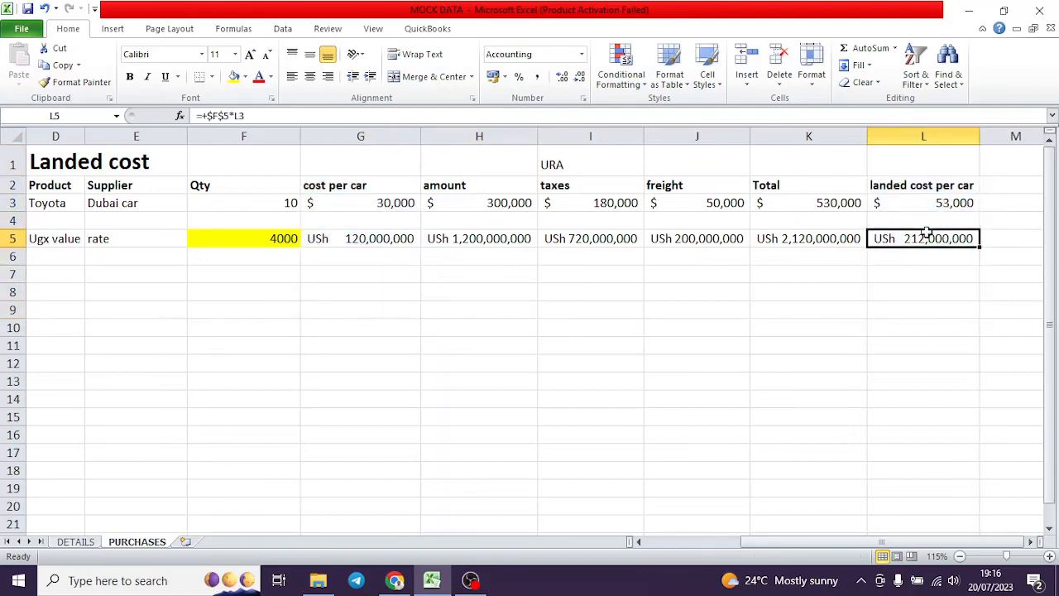
click(234, 79)
Switch back to ERPNext, open the Balance Sheet report and compare Stock In Hand with the Total column in the Excel sheet.
click(394, 580)
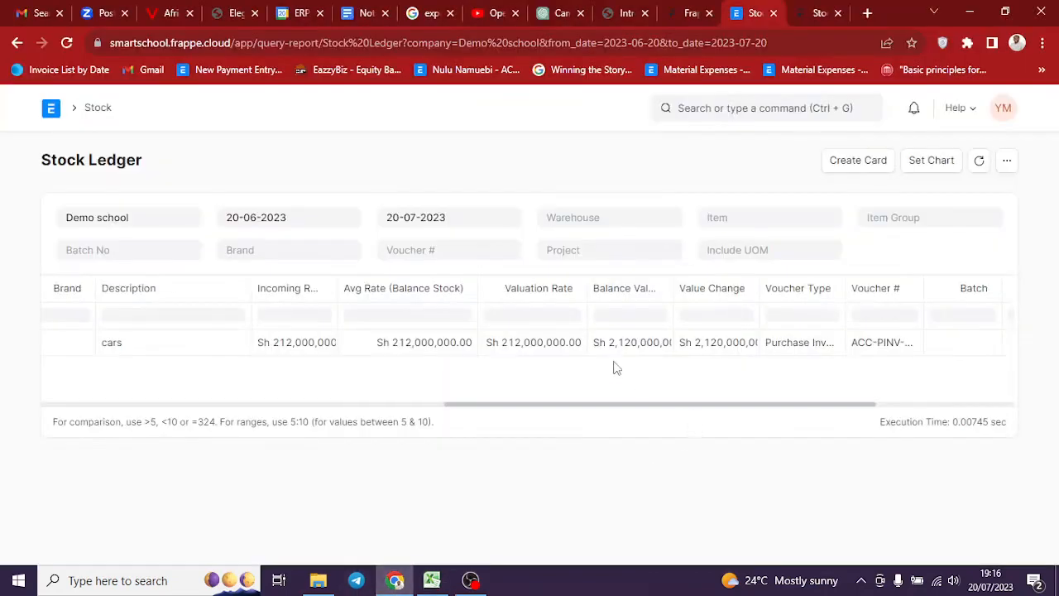
click(696, 112)
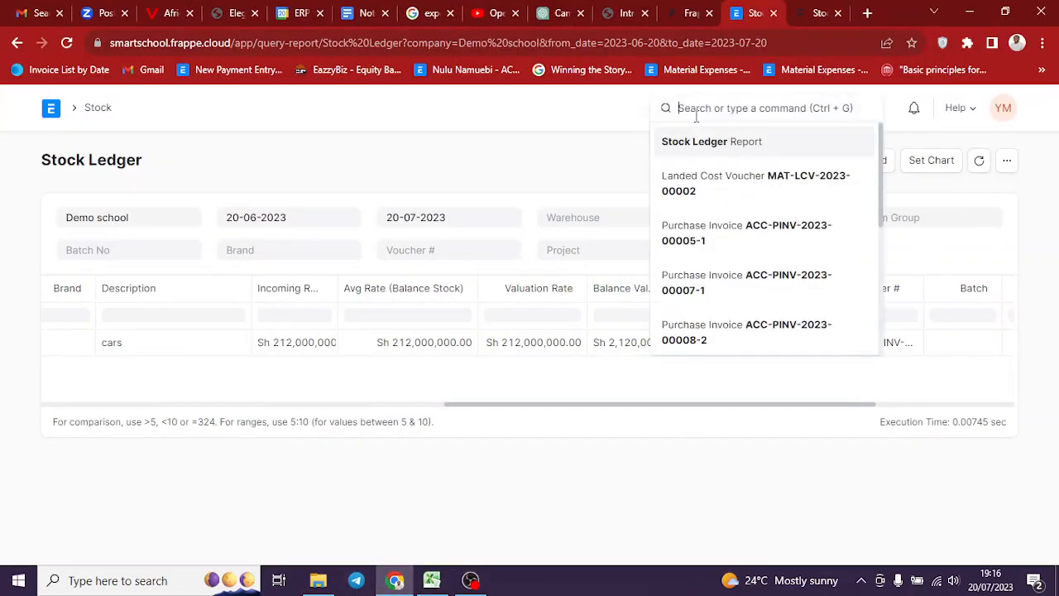
text(bala)
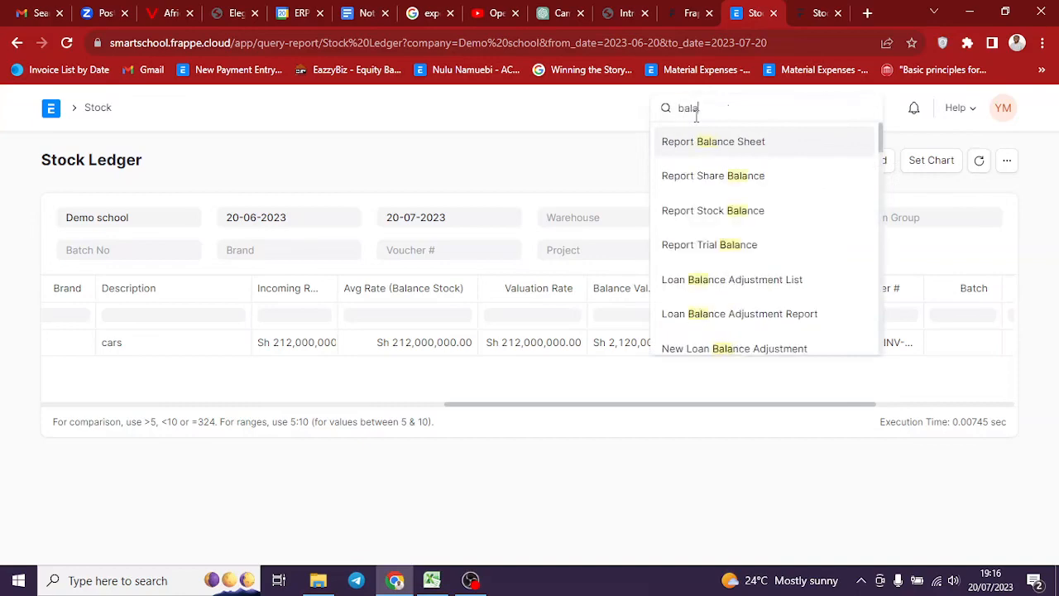
click(702, 137)
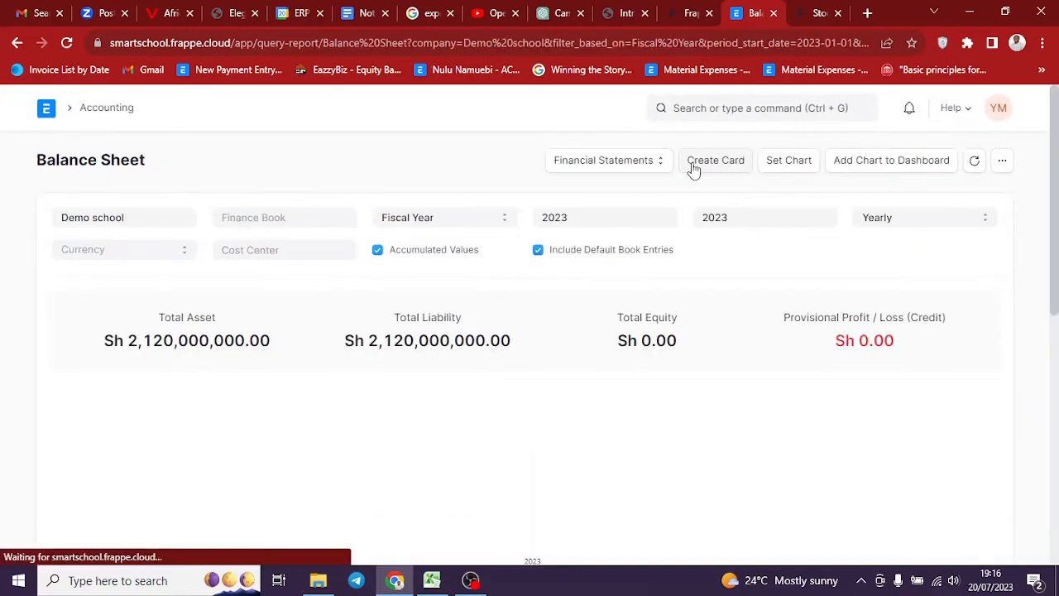
scroll(386, 336, down, 5)
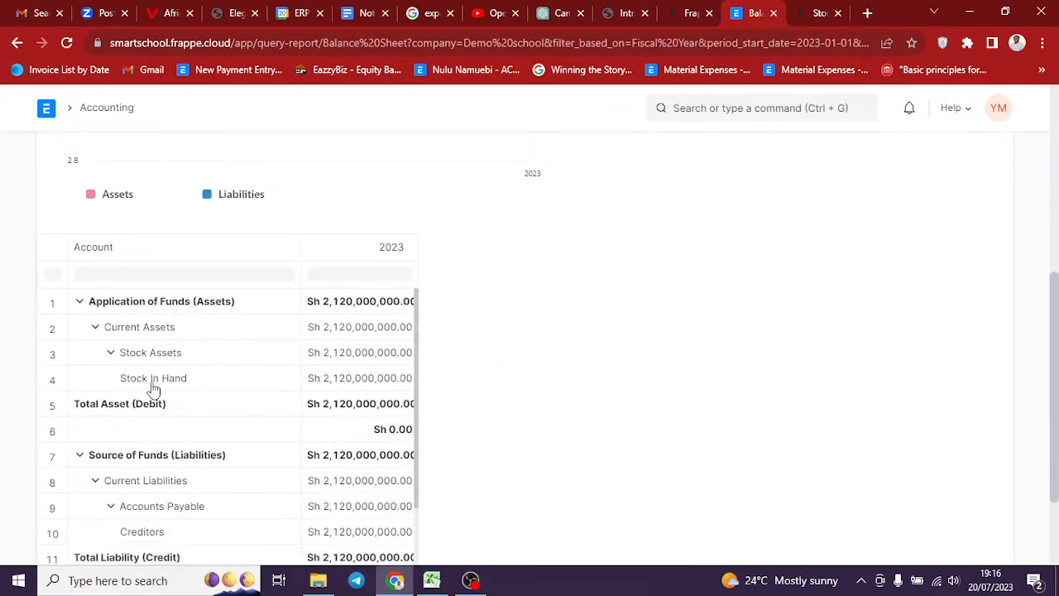
click(431, 581)
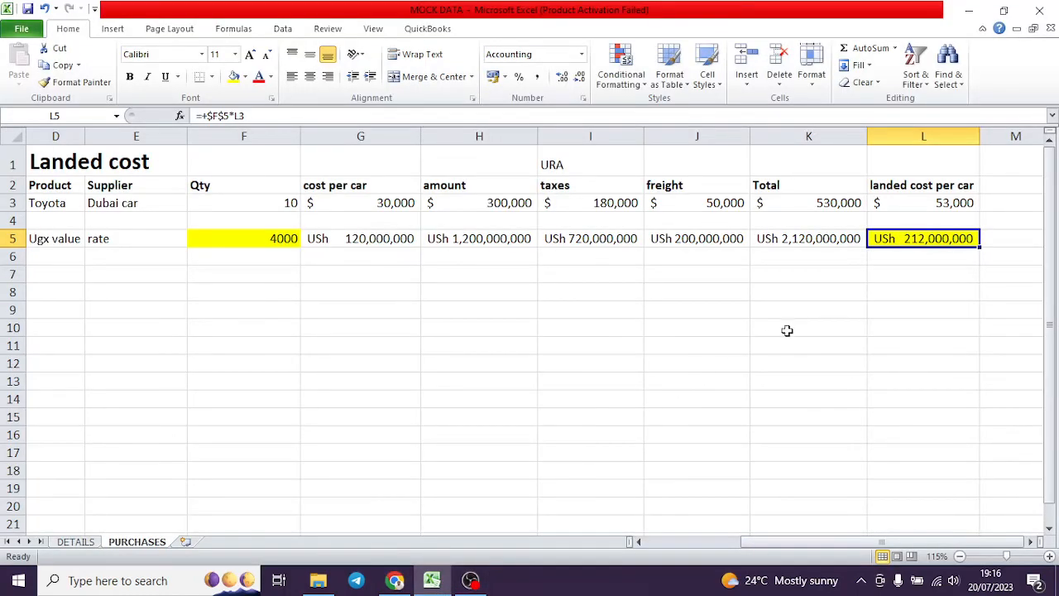
click(793, 134)
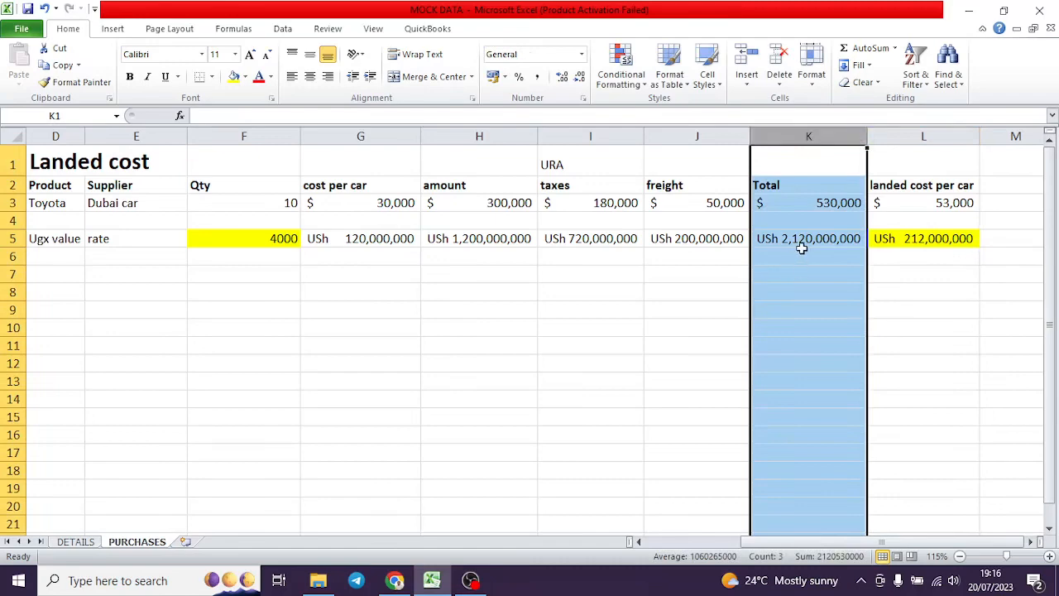
Return to ERPNext, open the Creditors account from the Balance Sheet, review each supplier's invoiced and outstanding amounts, and go back to the home page.
click(396, 581)
scroll(225, 386, down, 1)
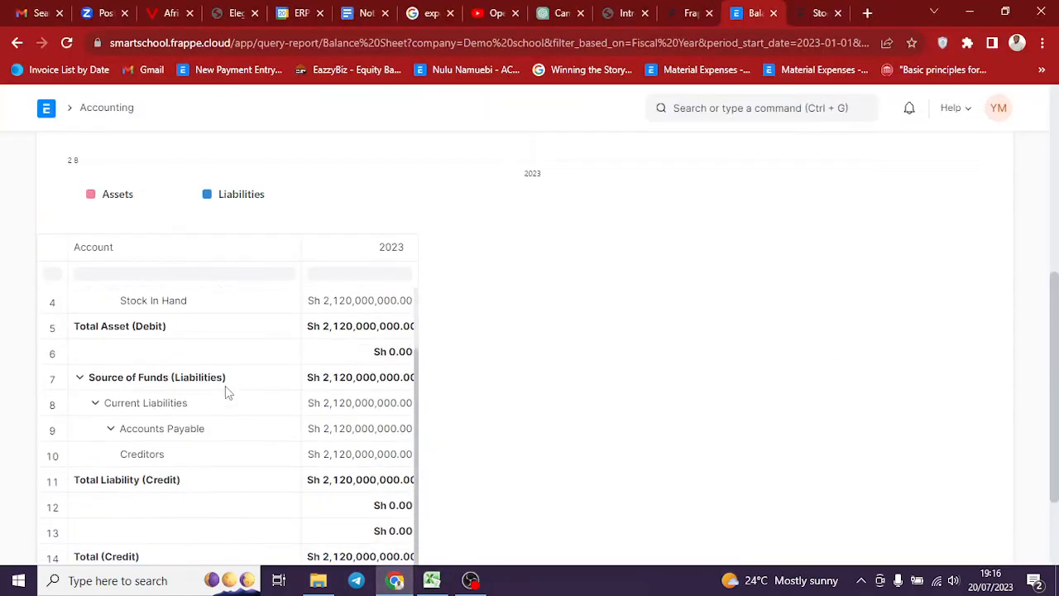
click(152, 461)
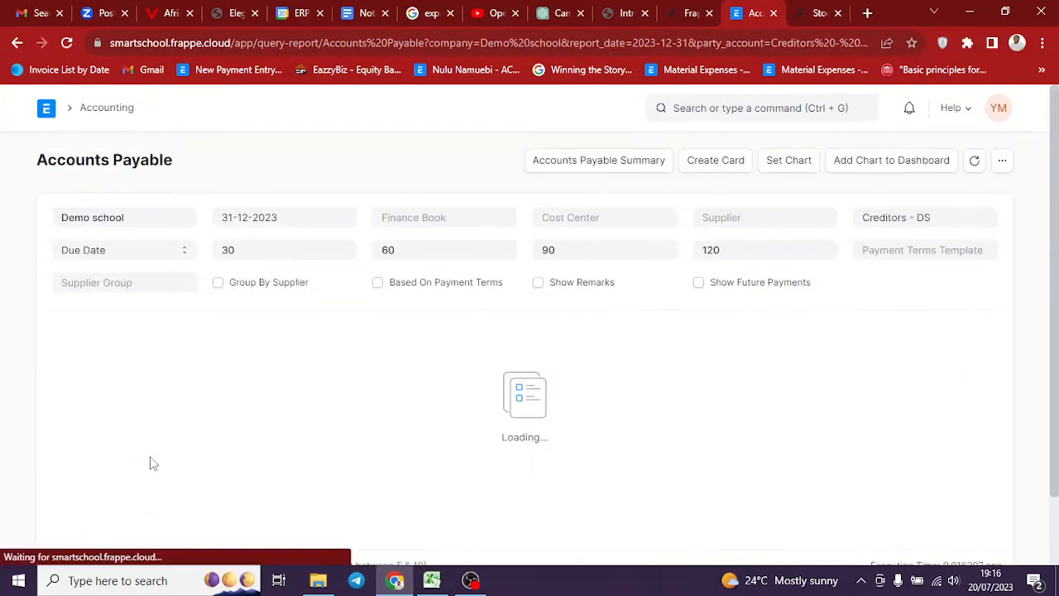
scroll(192, 430, down, 2)
scroll(191, 430, down, 1)
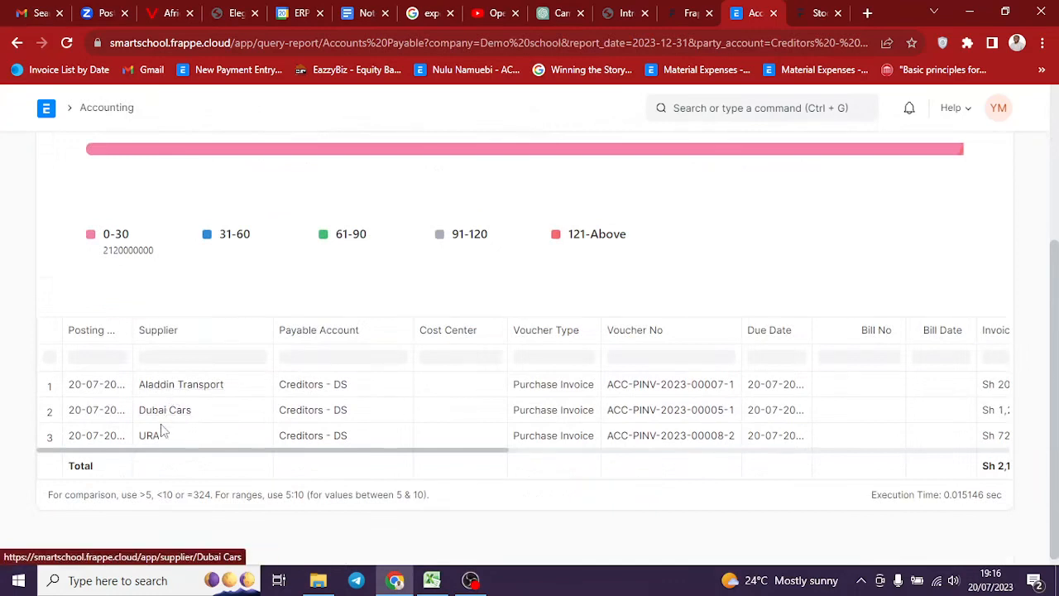
drag(342, 454, 530, 456)
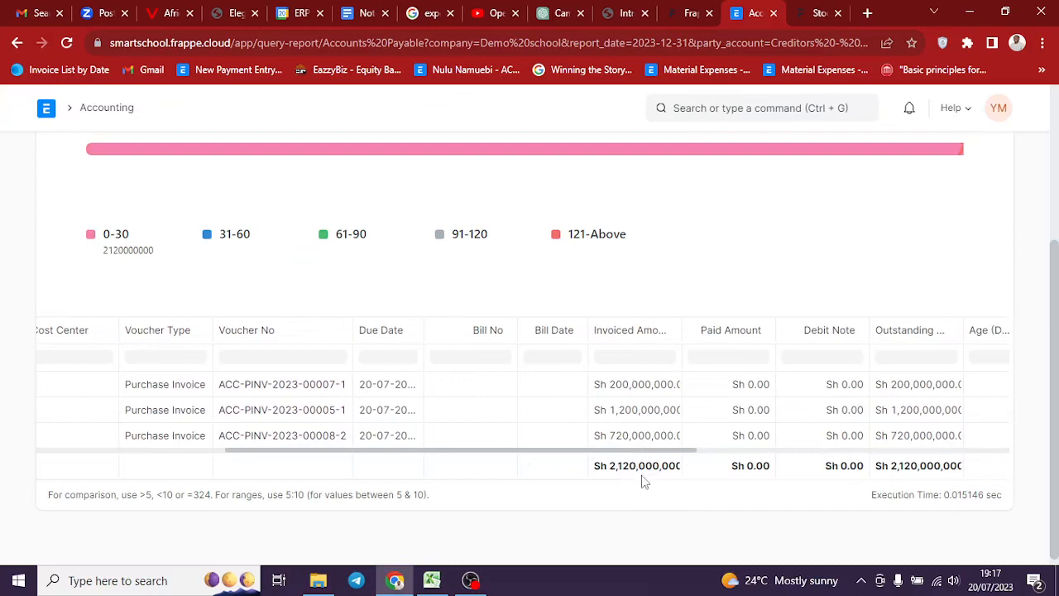
drag(656, 454, 895, 455)
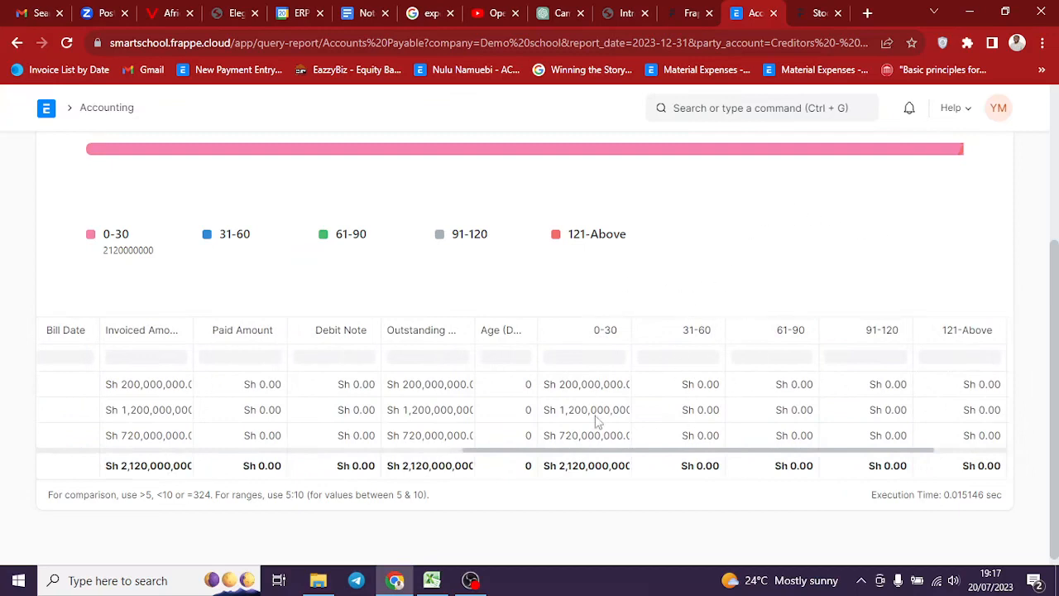
click(47, 112)
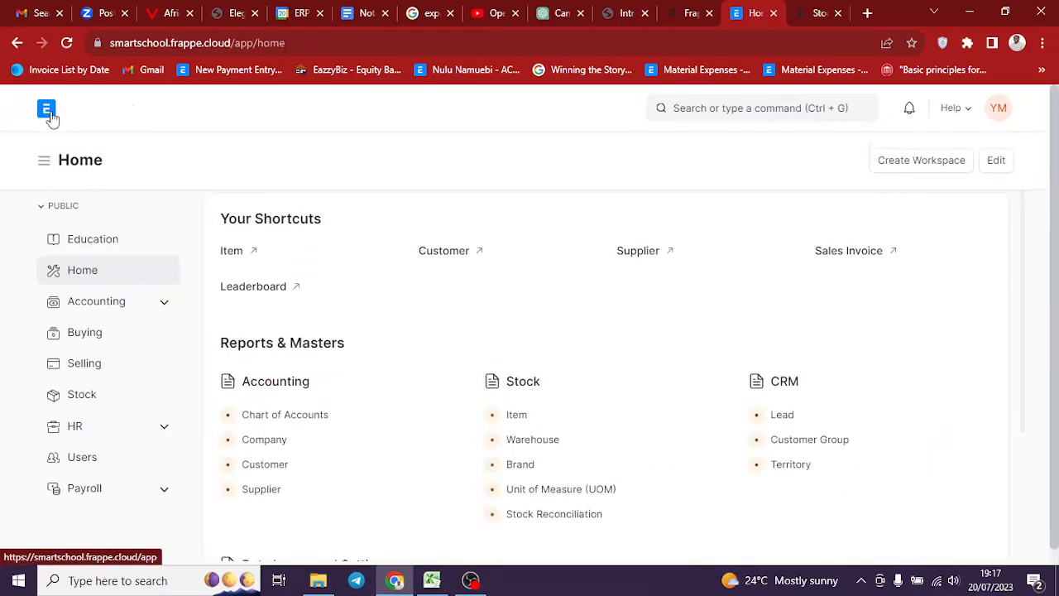